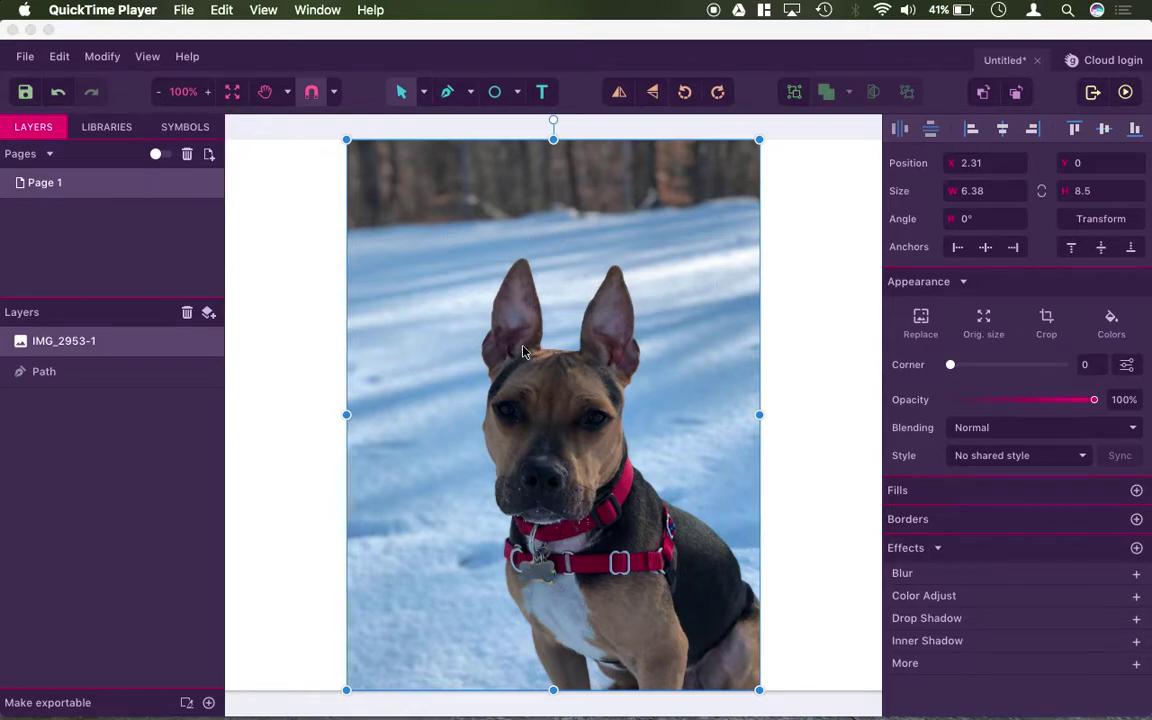
Try to crop the strip of trees off the top of the dog photo
left_click(1047, 322)
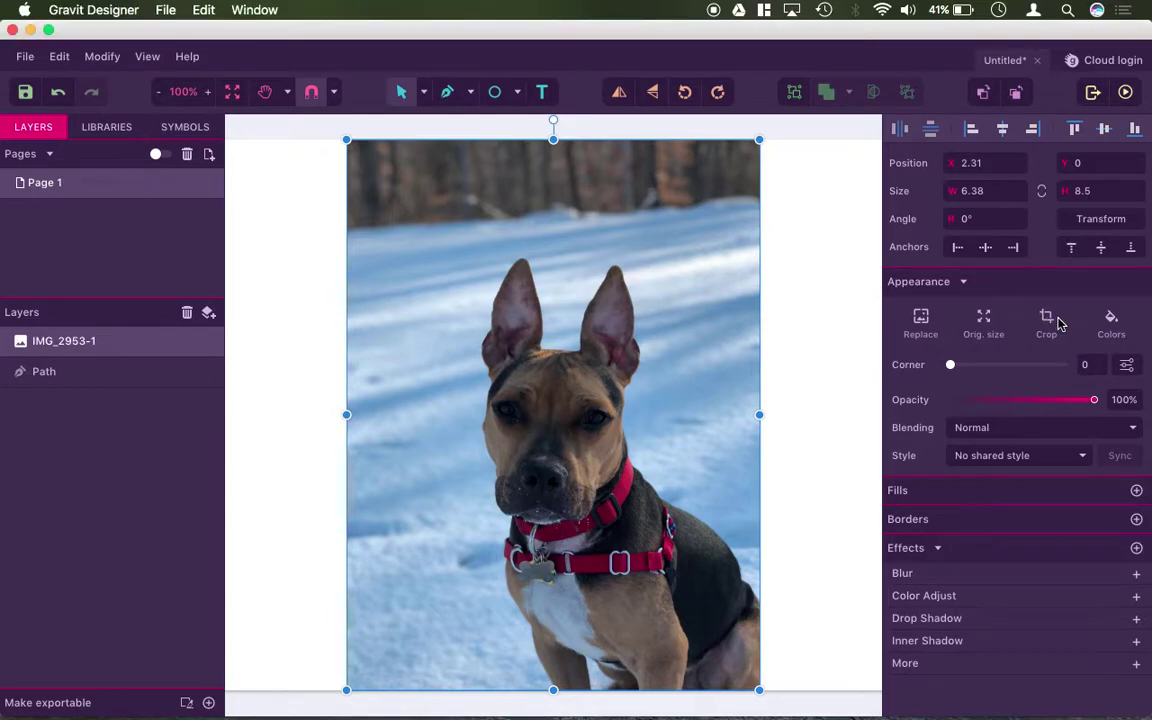
left_click(1058, 322)
left_click_drag(561, 148, 565, 246)
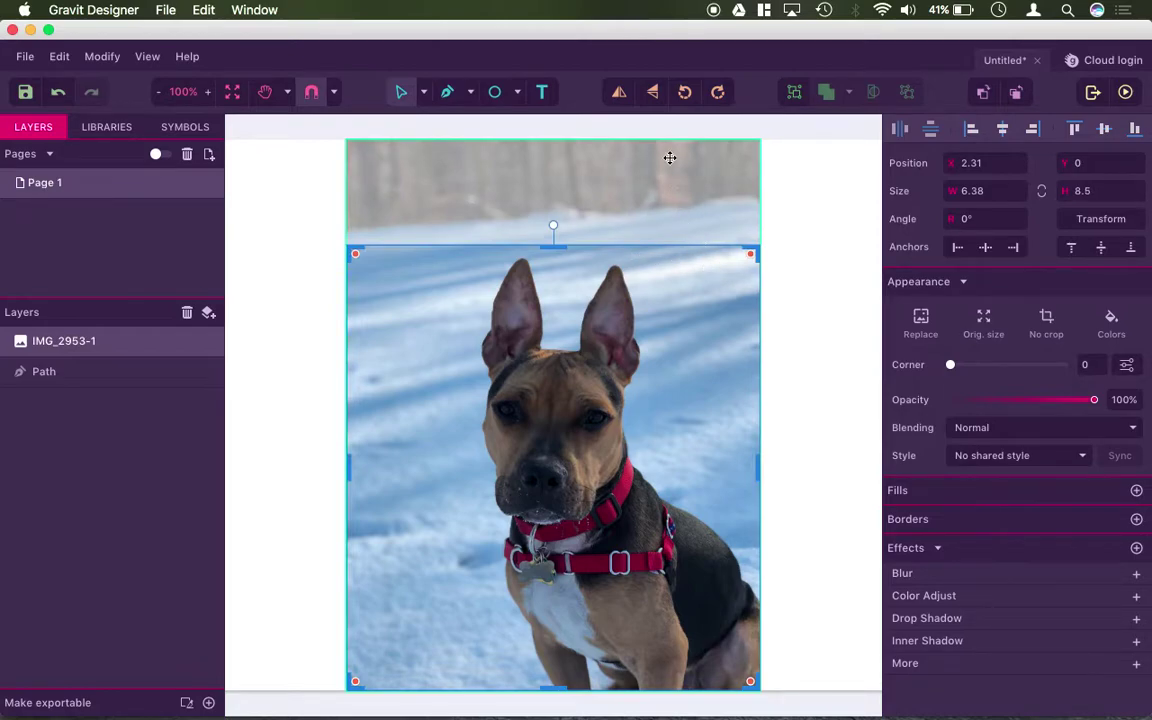
key("super+z")
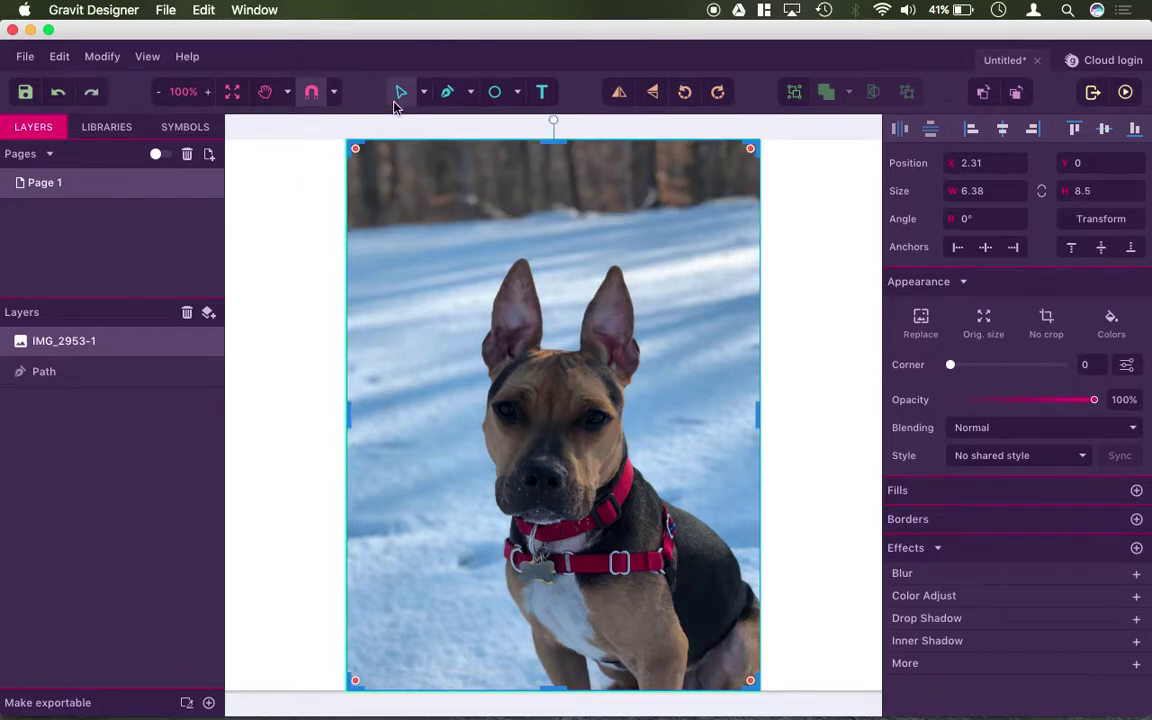
left_click(331, 166)
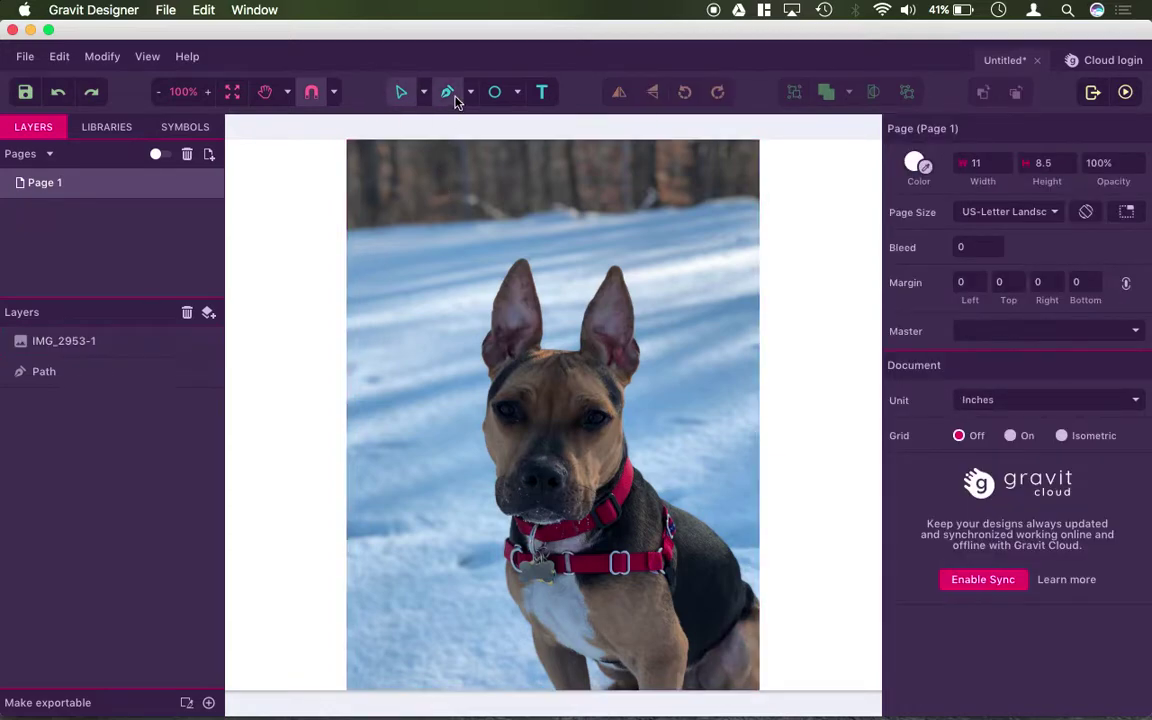
Draw an ellipse about 3.78 by 4.75 inches over the dog's head and position it around the face and ears
left_click(501, 96)
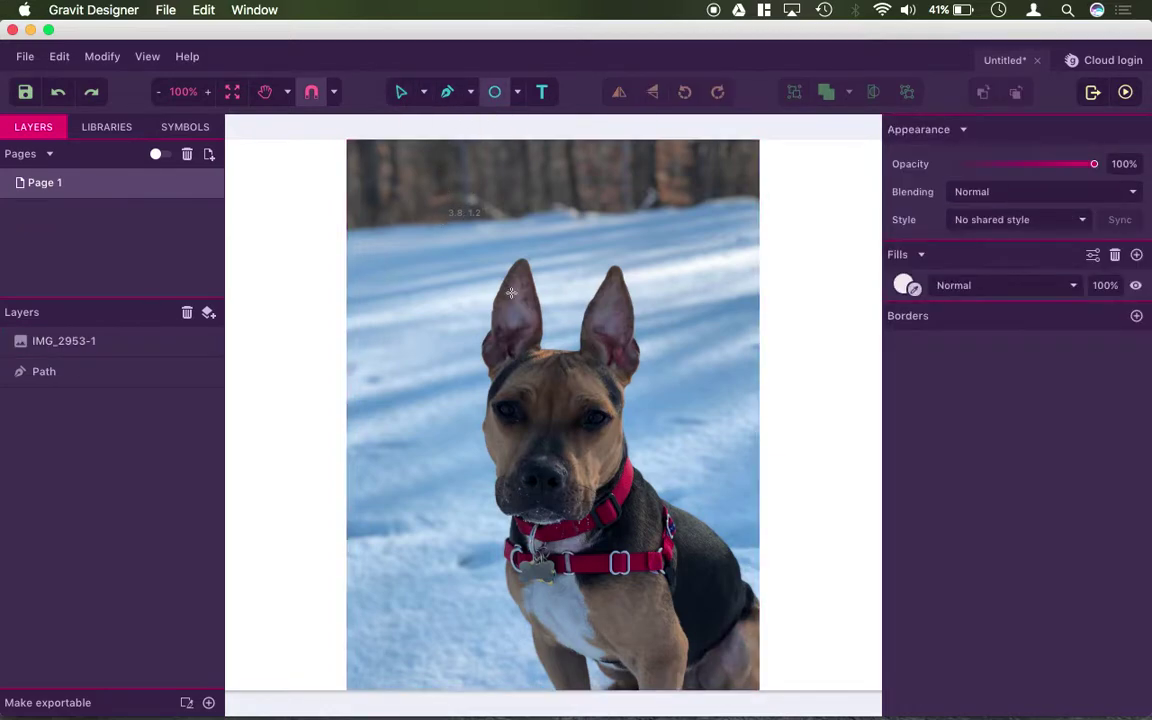
left_click_drag(443, 221, 688, 527)
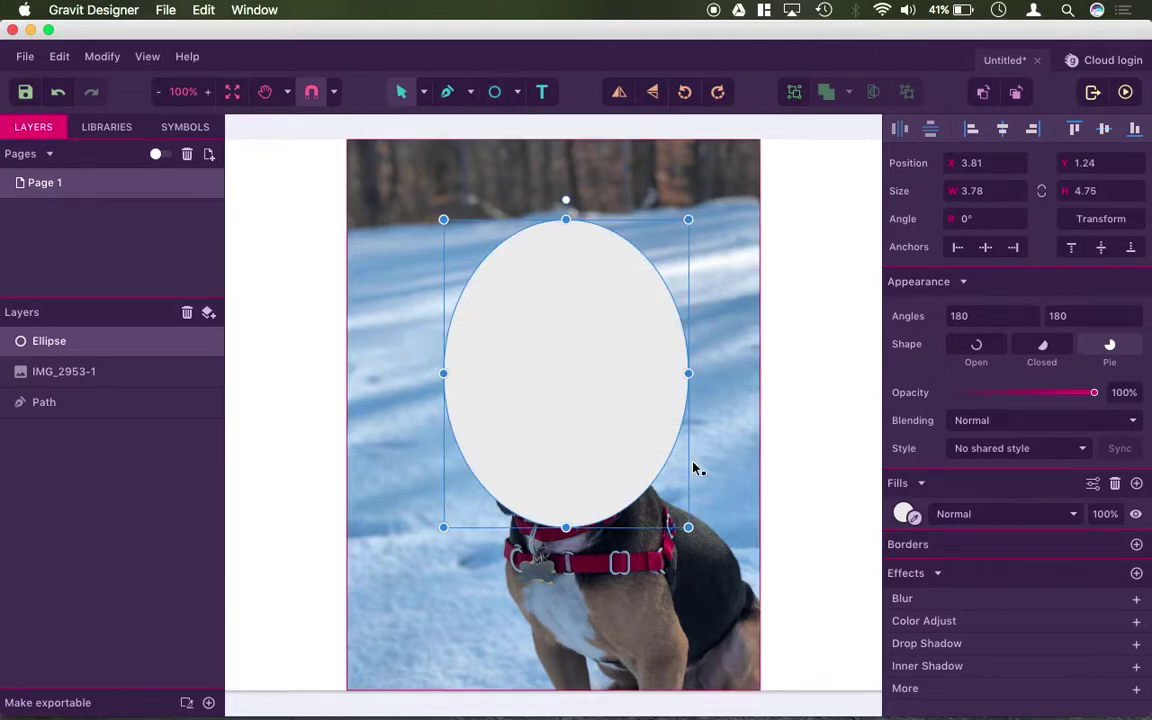
left_click_drag(521, 324, 508, 337)
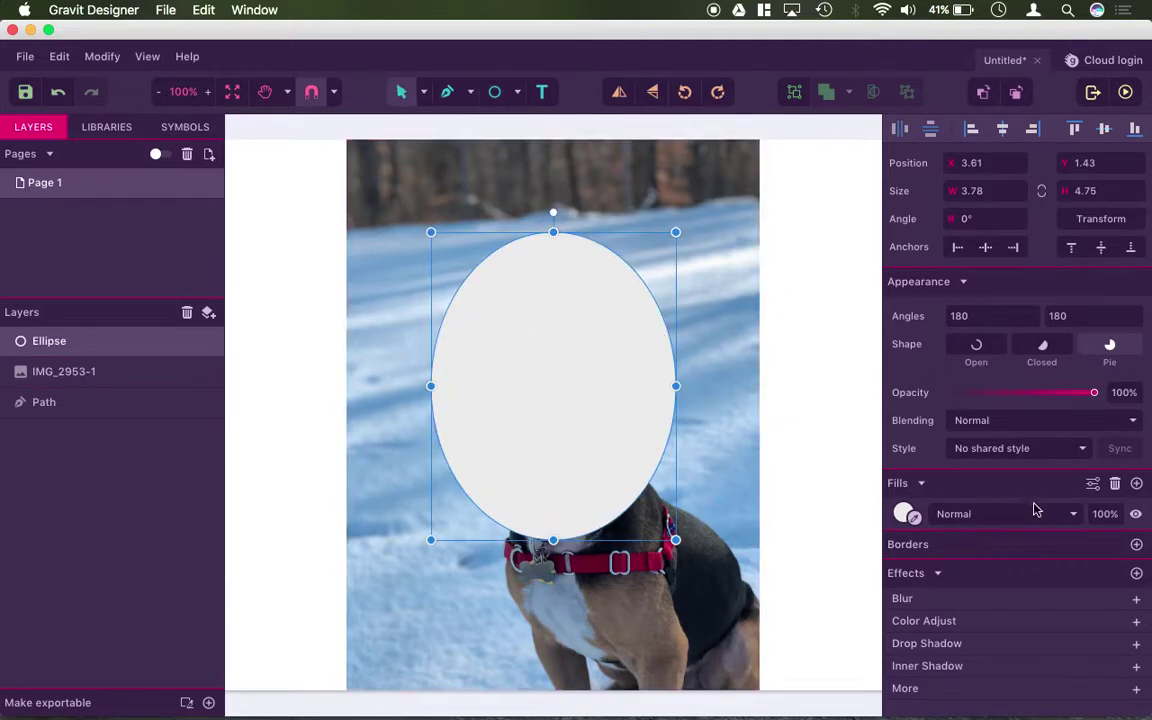
Remove the ellipse's fill and give it a 1 pt black border
left_click(1115, 483)
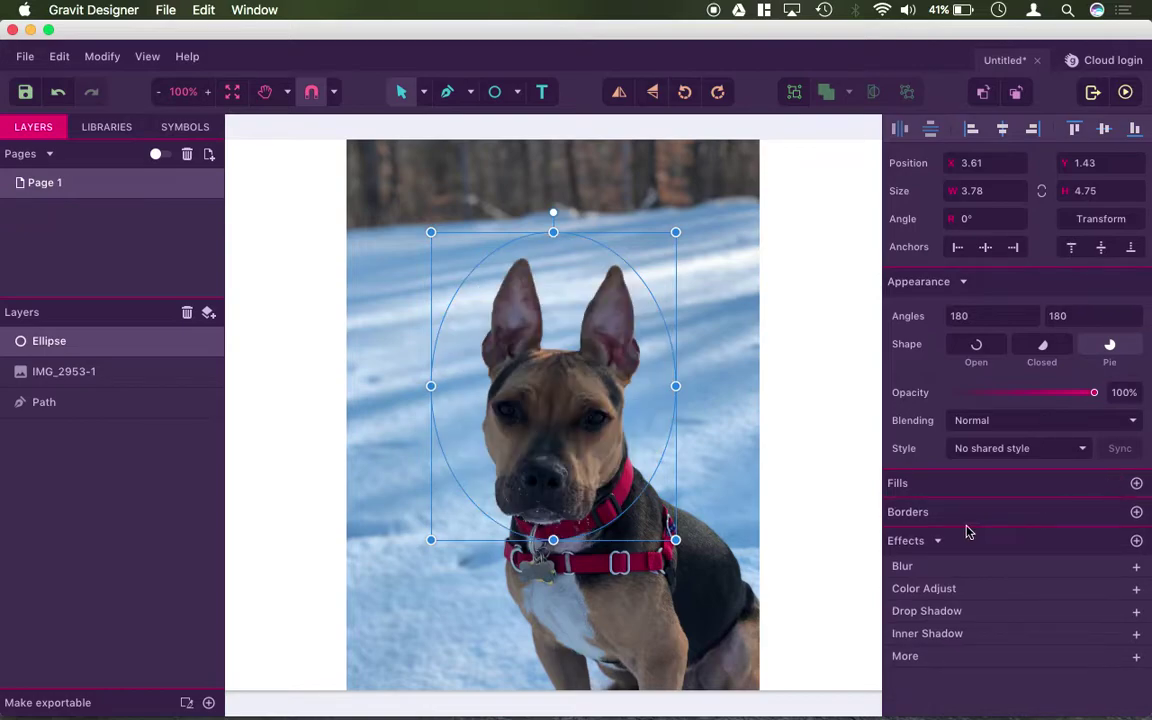
left_click(1136, 512)
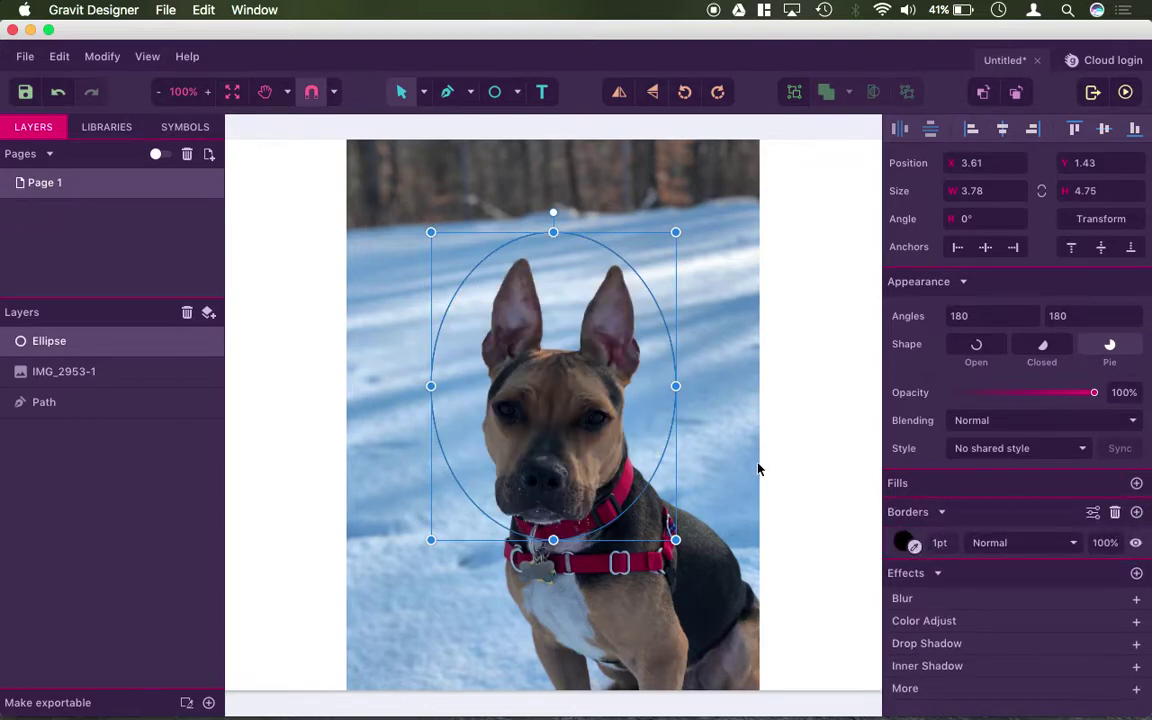
left_click(770, 482)
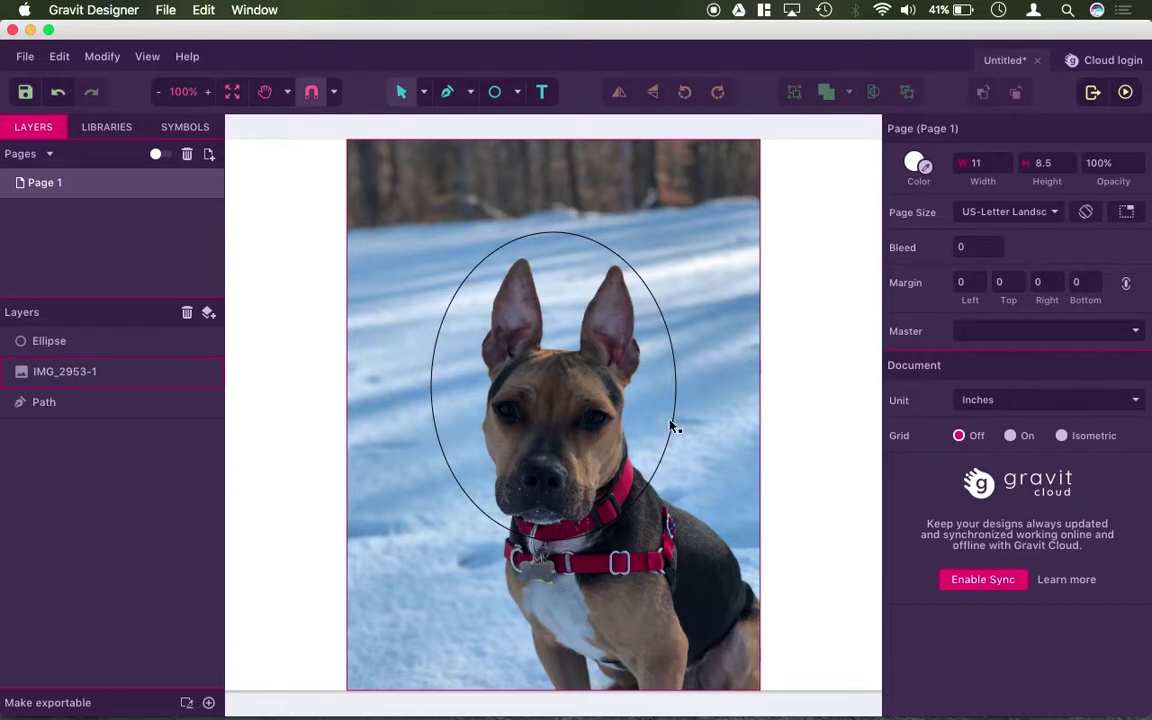
left_click(633, 268)
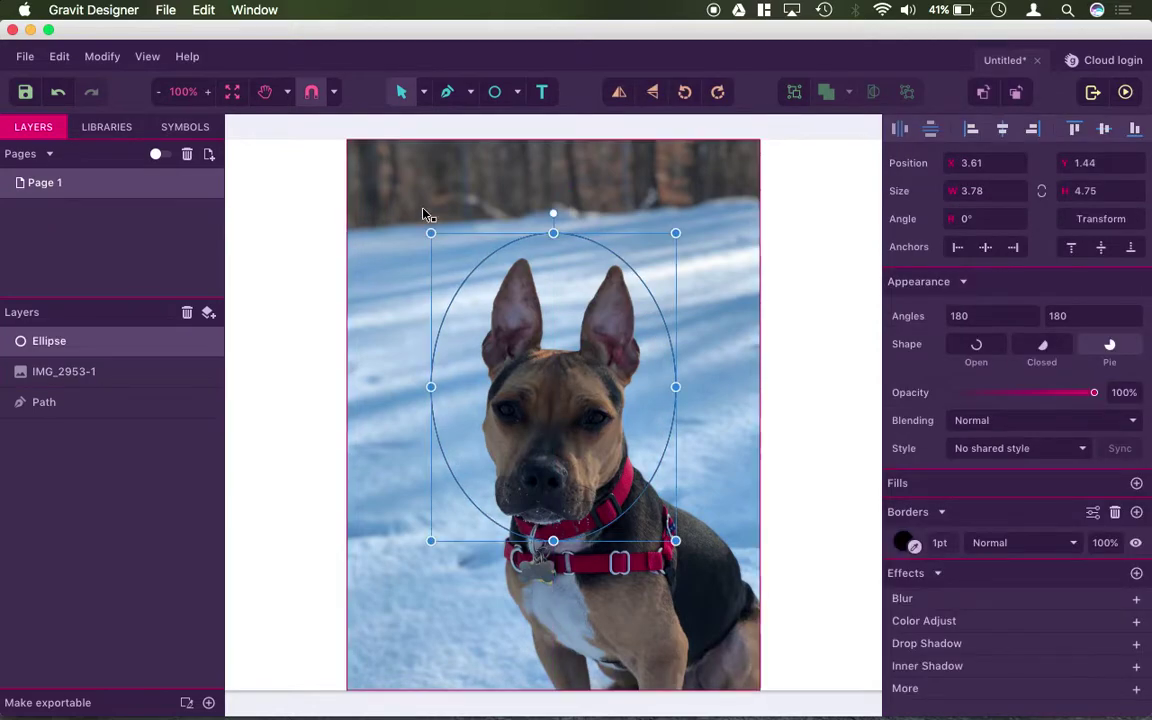
left_click(322, 204)
Select the ellipse together with the photo and mask the photo with the ellipse shape
left_click_drag(268, 188, 560, 400)
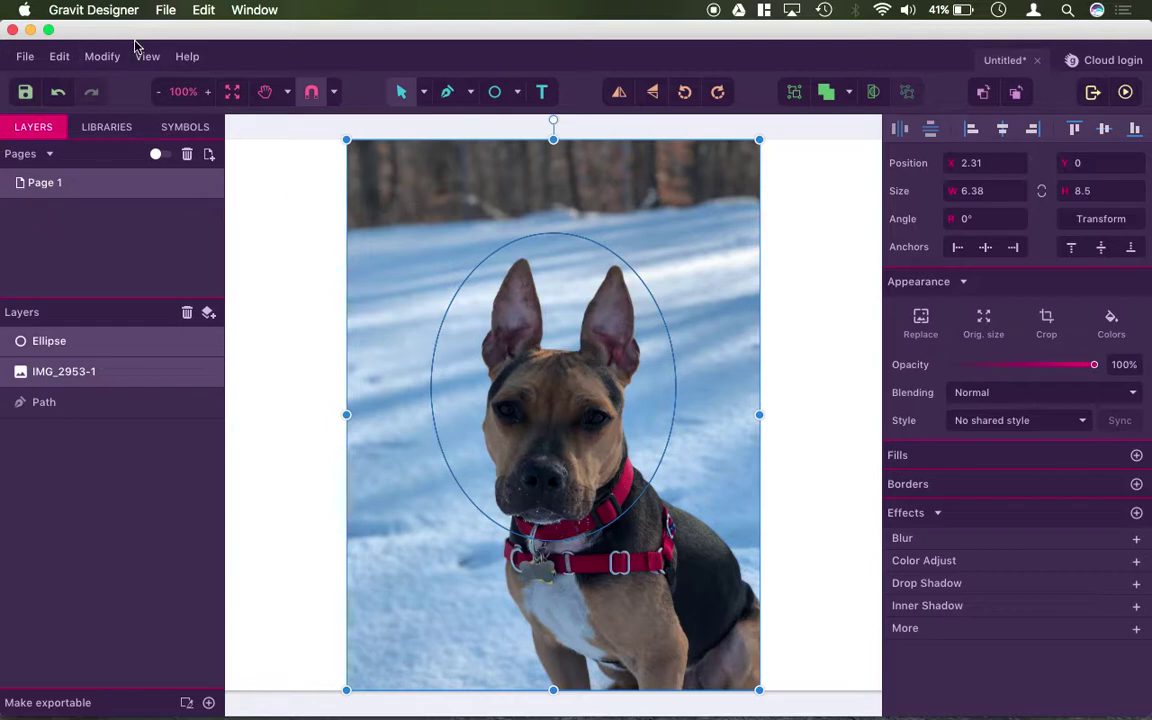
left_click(106, 62)
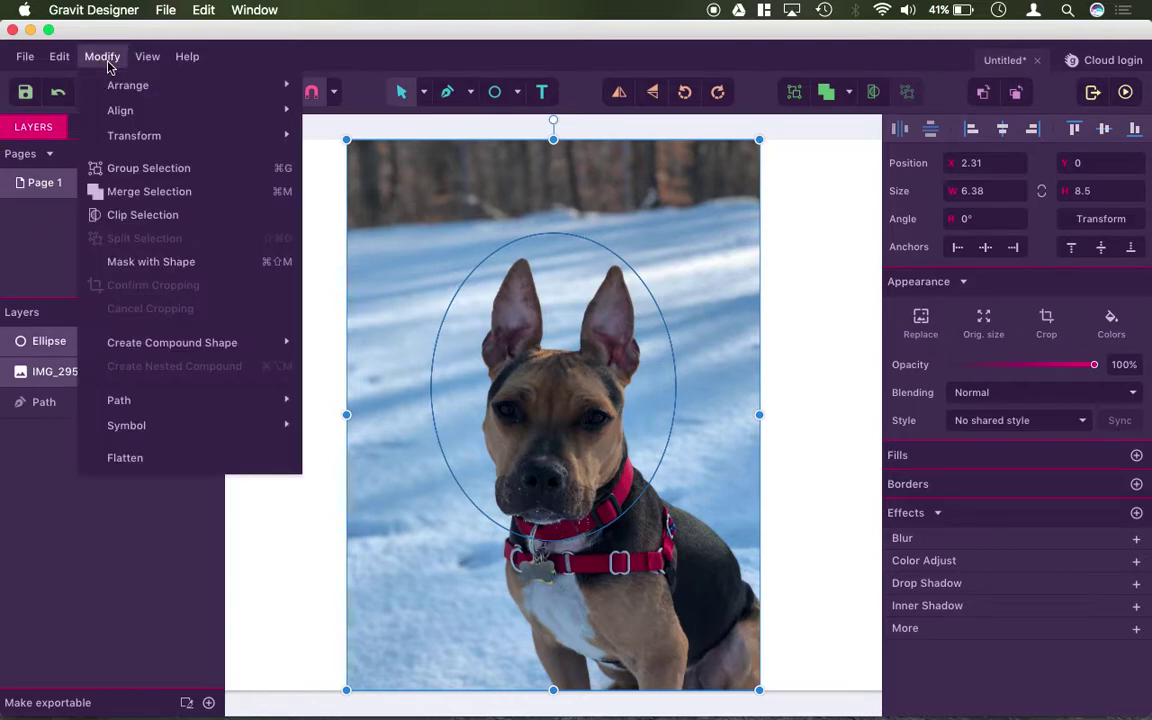
left_click(175, 264)
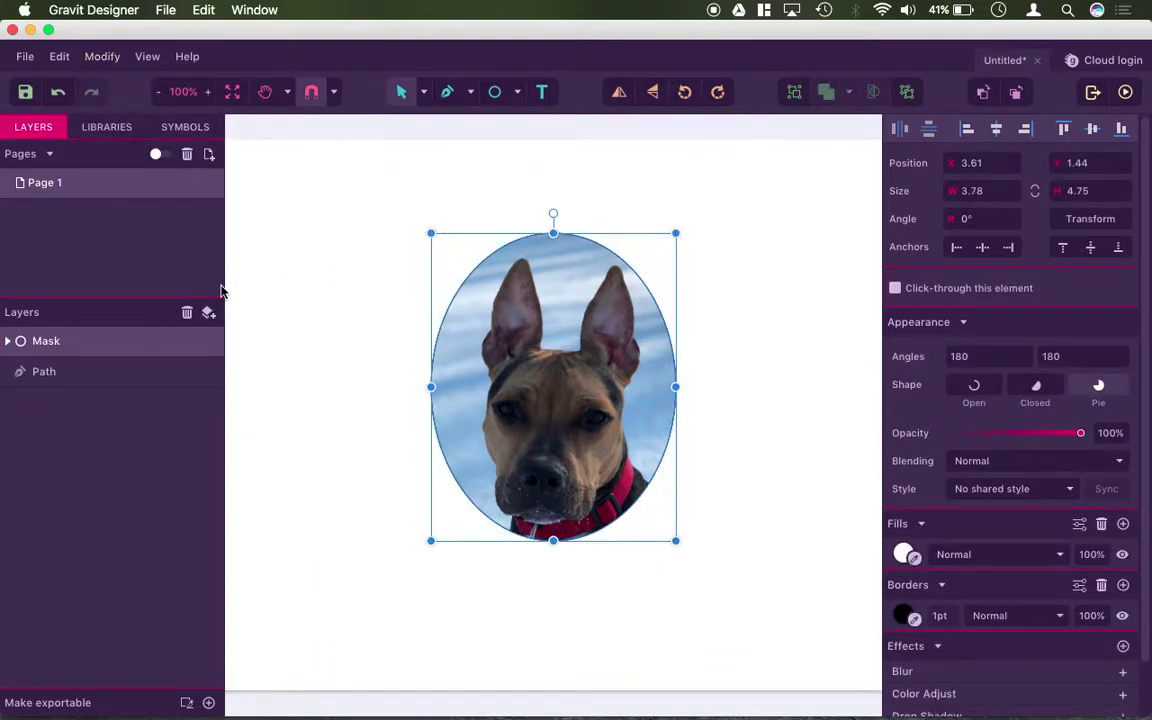
Try moving the masked oval photo around the page and remove its border
left_click(321, 274)
left_click_drag(543, 386, 542, 346)
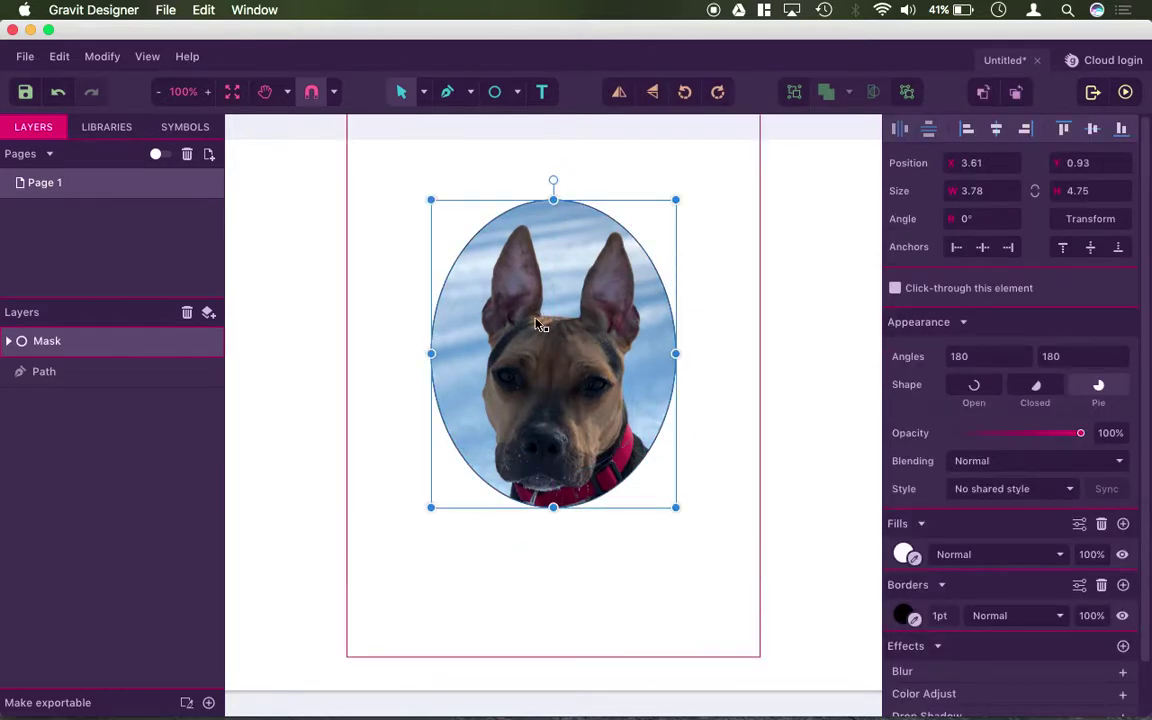
key("super+z")
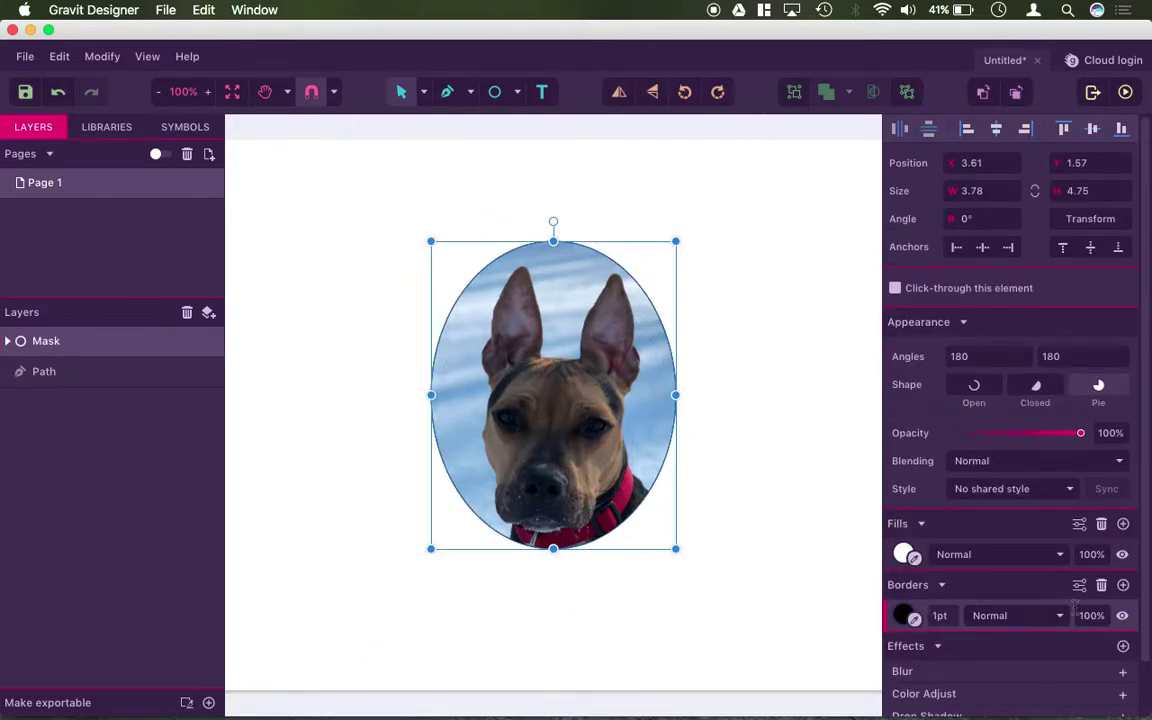
left_click(1101, 584)
left_click(789, 458)
left_click_drag(524, 375, 503, 414)
Undo the elliptical mask and delete the ellipse over the dog's head
key("super+z")
key("super+z")
key("super+z")
key("super+z")
key("super+z")
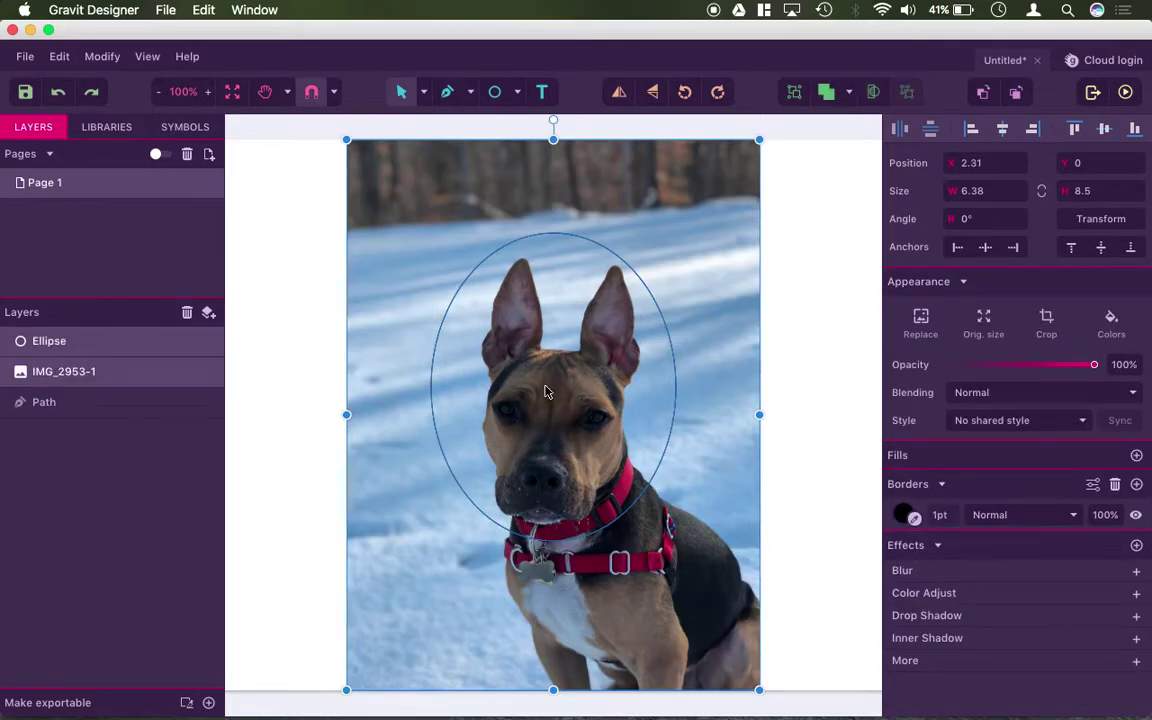
key("Escape")
left_click(448, 310)
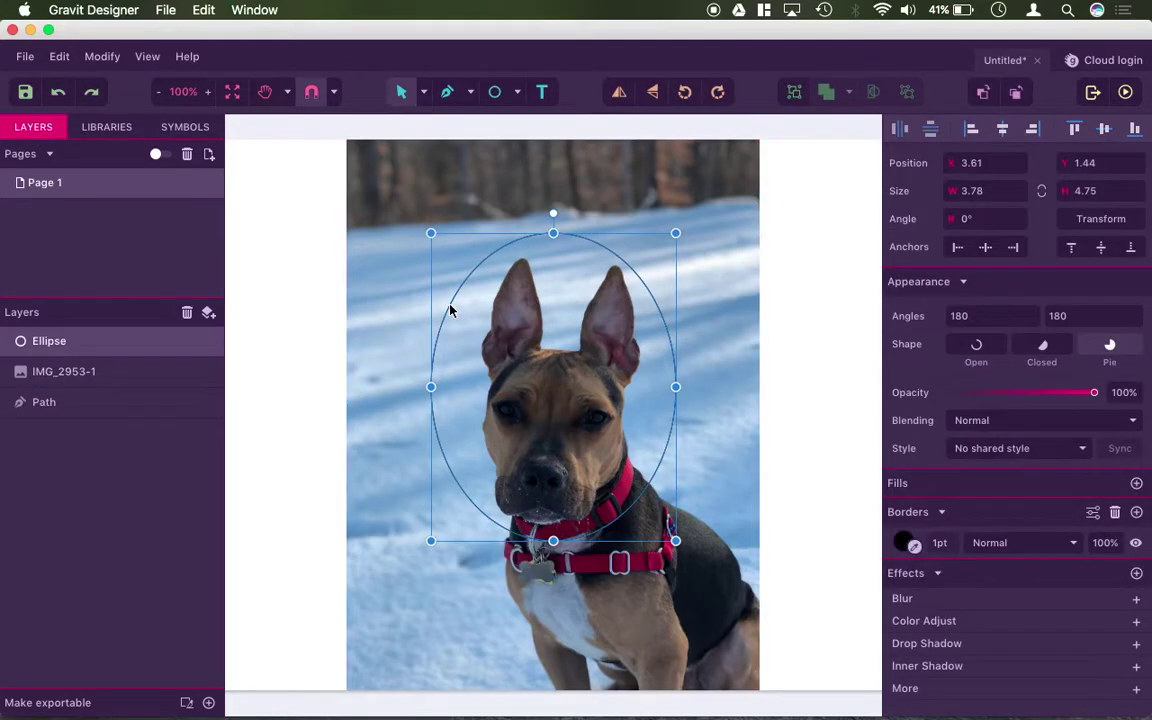
key("BackSpace")
Start a Pen path below the dog's chin and trace it up along the left side of the muzzle and cheek
left_click(447, 91)
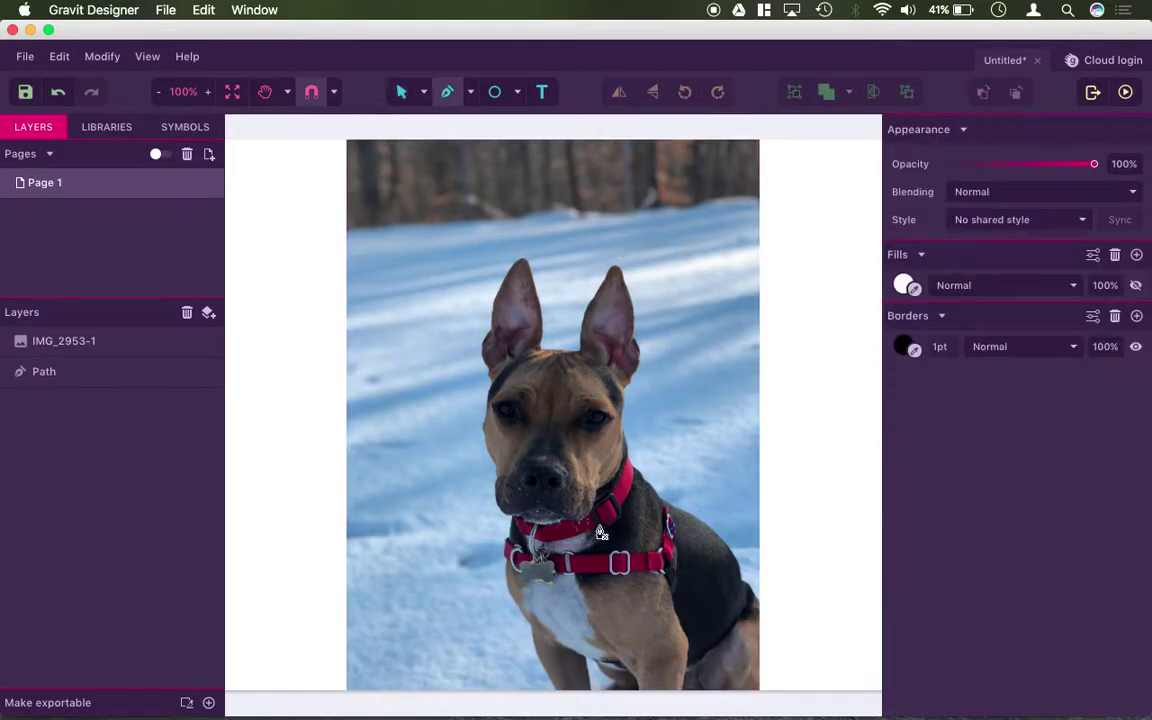
scroll(517, 530, "up", 5)
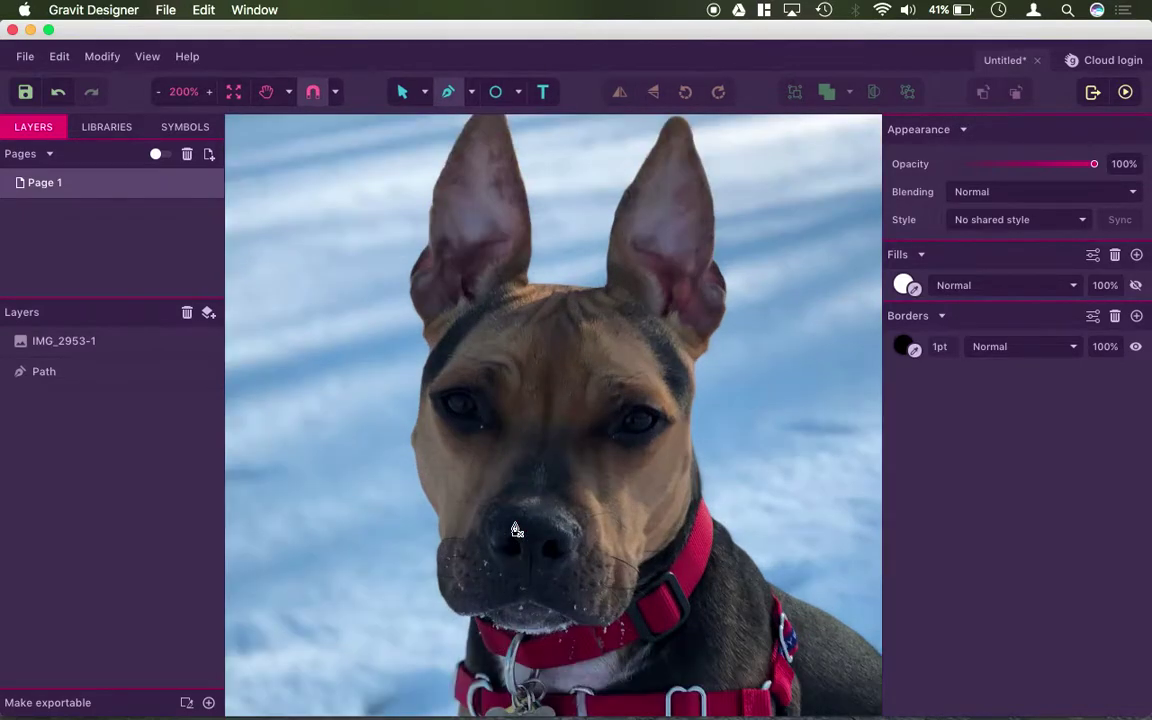
scroll(514, 528, "down", 3)
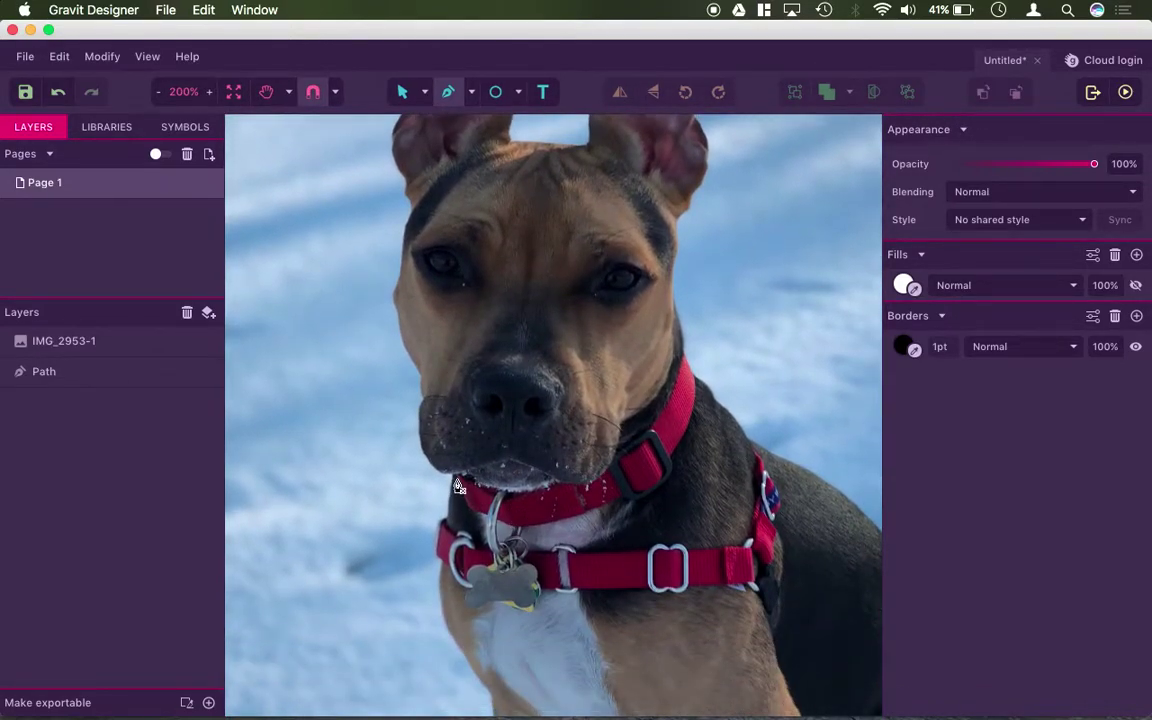
left_click(456, 480)
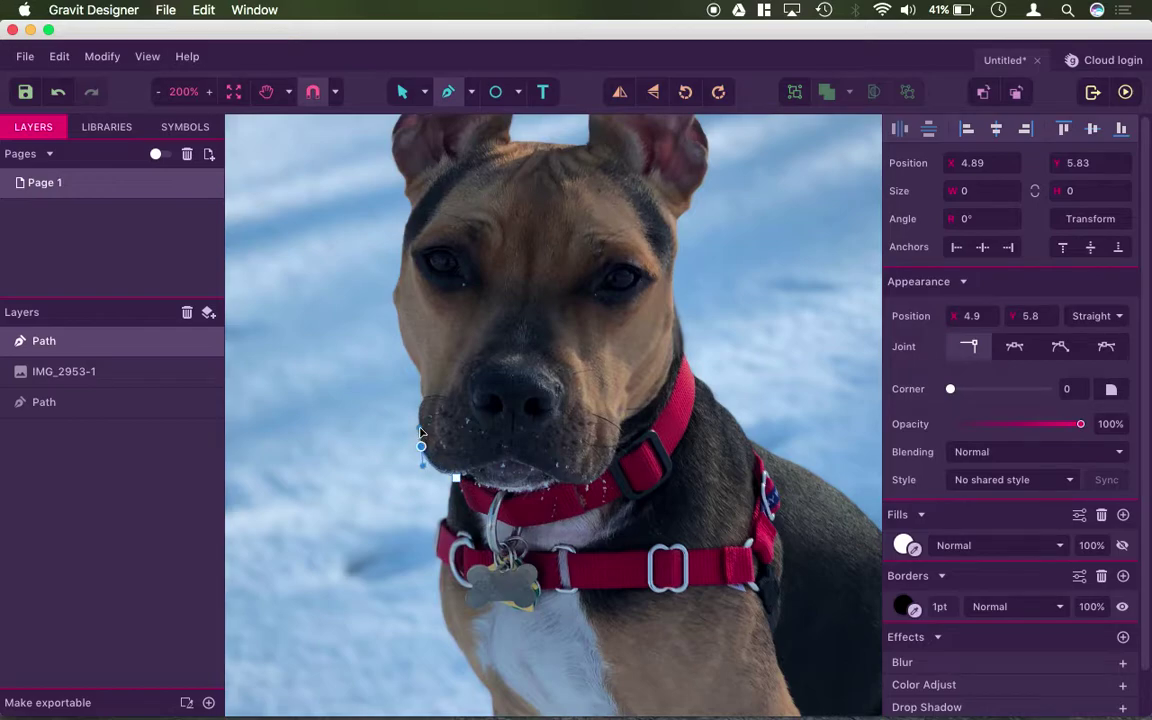
left_click_drag(421, 432, 421, 406)
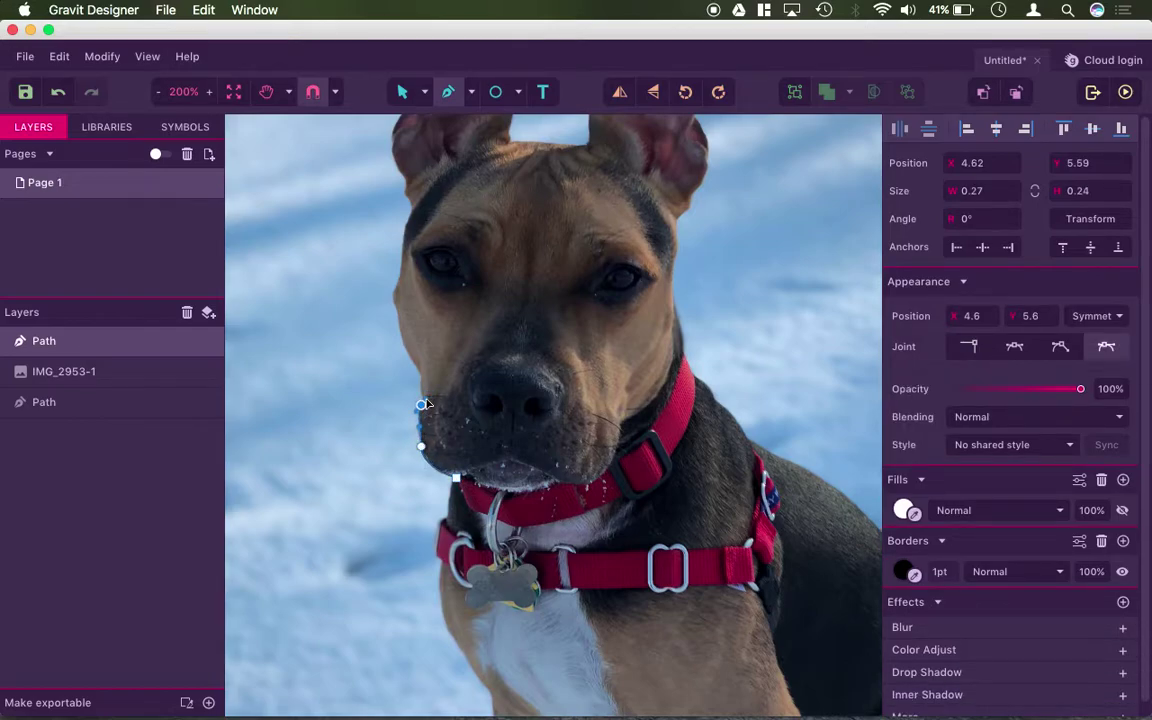
left_click(421, 384)
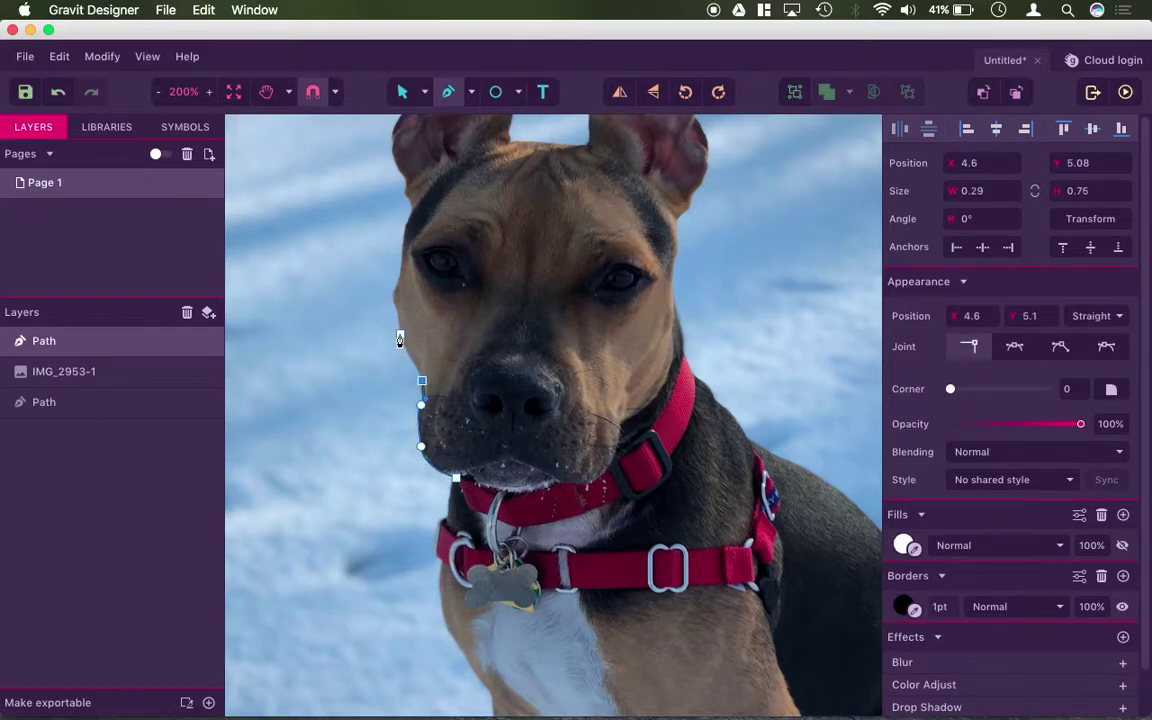
left_click_drag(394, 309, 390, 290)
Continue the path up the left side of the dog's head, past the eye to the base of the left ear
scroll(421, 301, "up", 2)
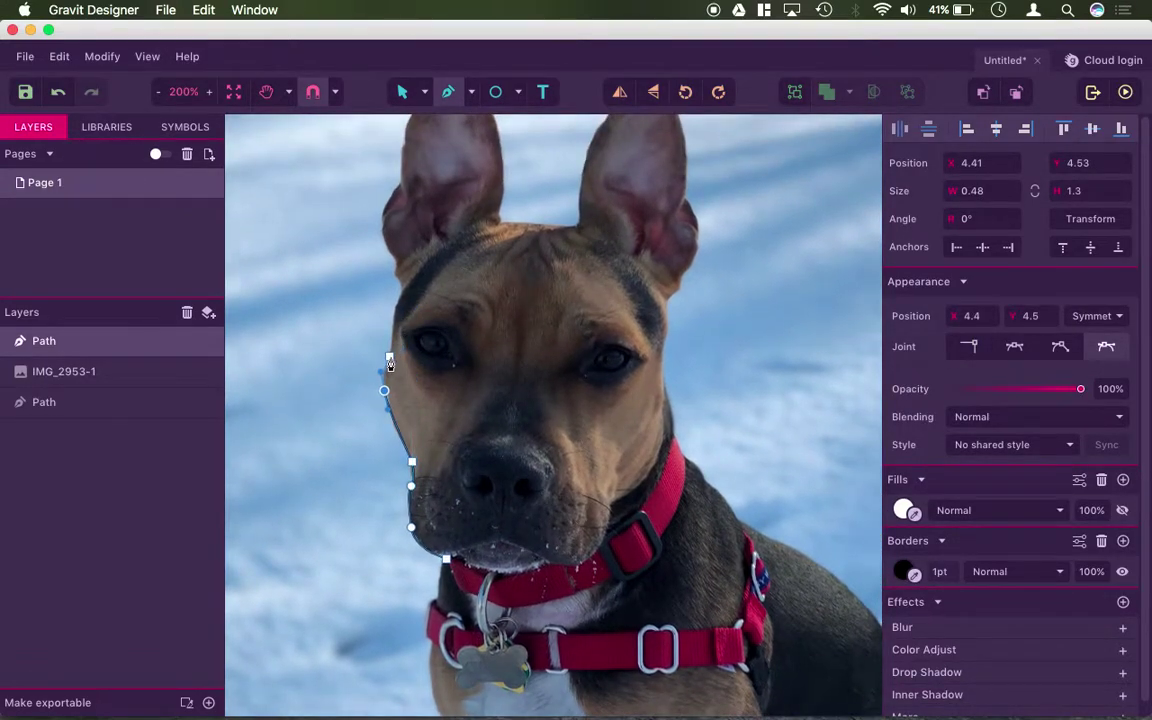
left_click_drag(389, 357, 393, 347)
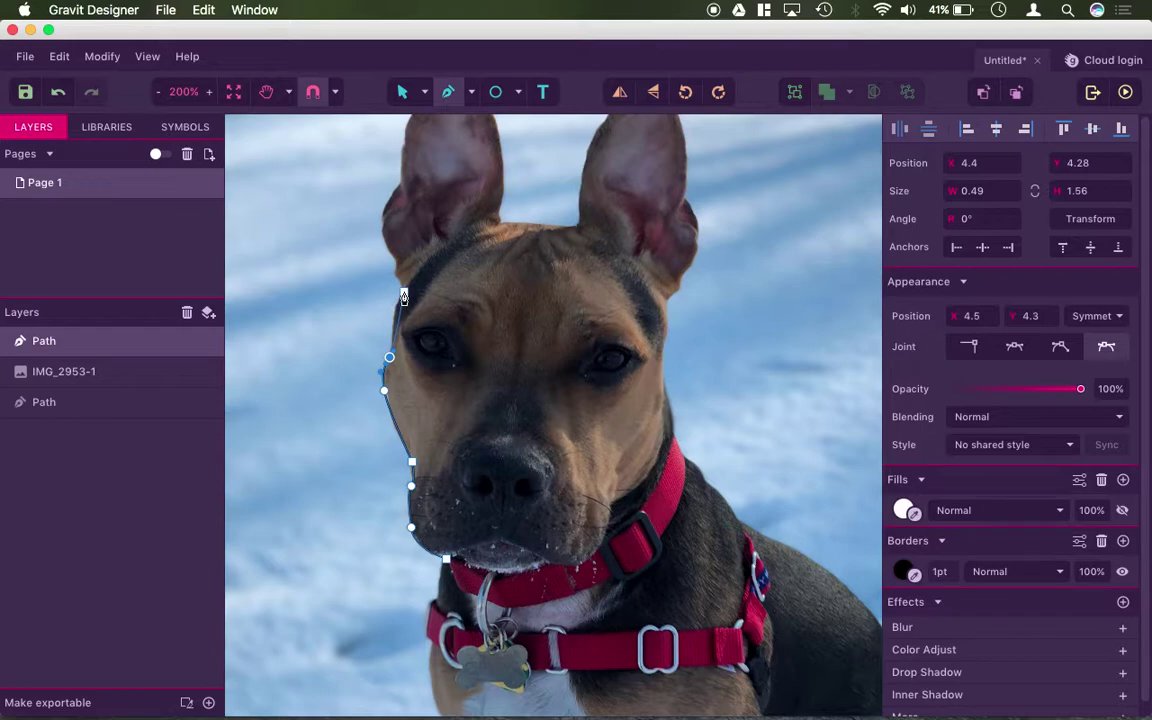
left_click_drag(403, 292, 420, 292)
left_click(393, 272)
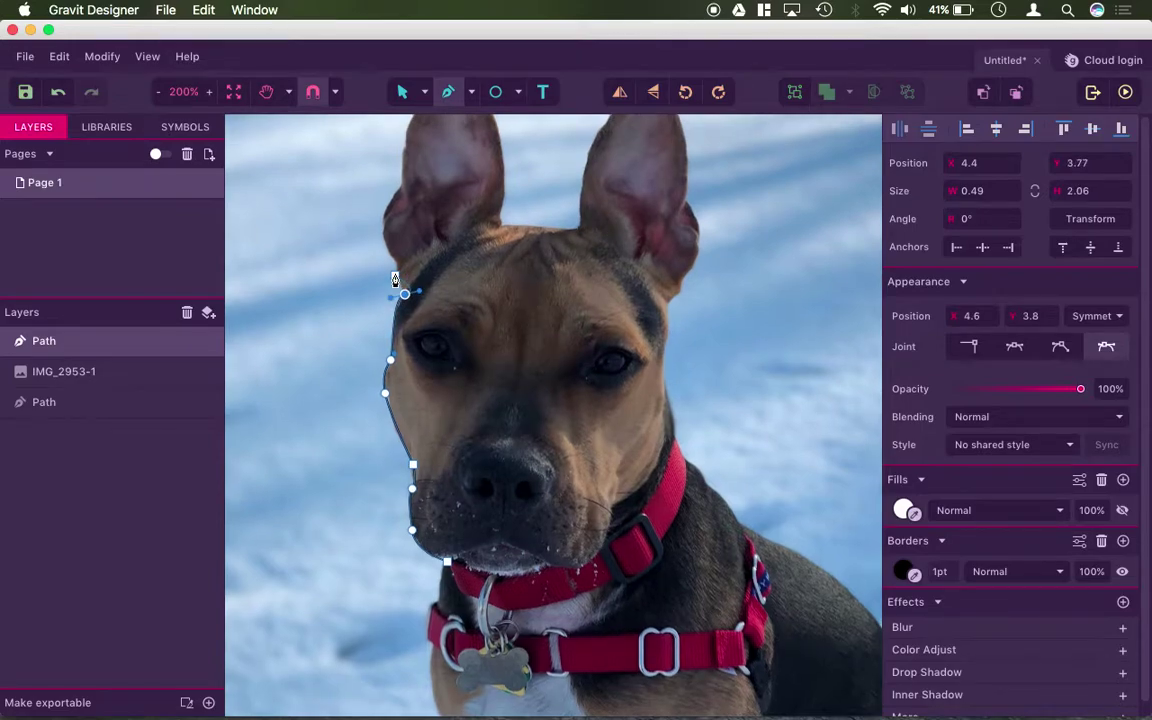
scroll(393, 272, "up", 2)
left_click(407, 313)
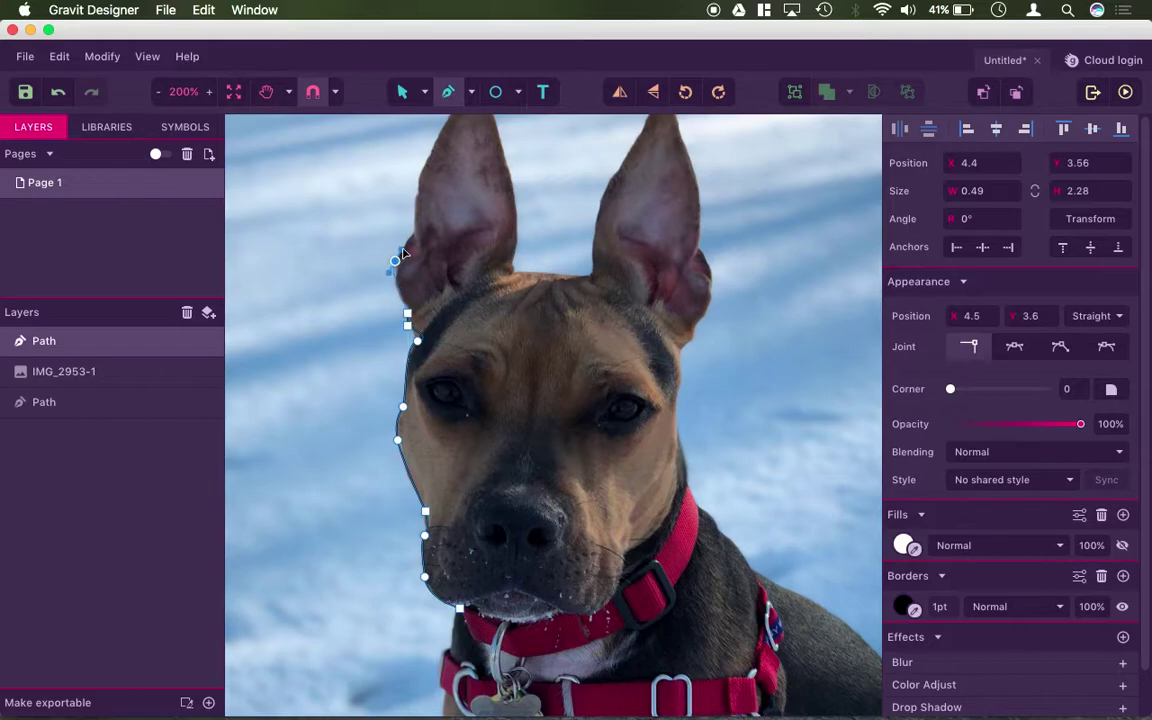
Trace the left ear with curved points, from its outer fold over the tip and down to its inner base
left_click_drag(395, 262, 414, 231)
scroll(445, 195, "up", 3)
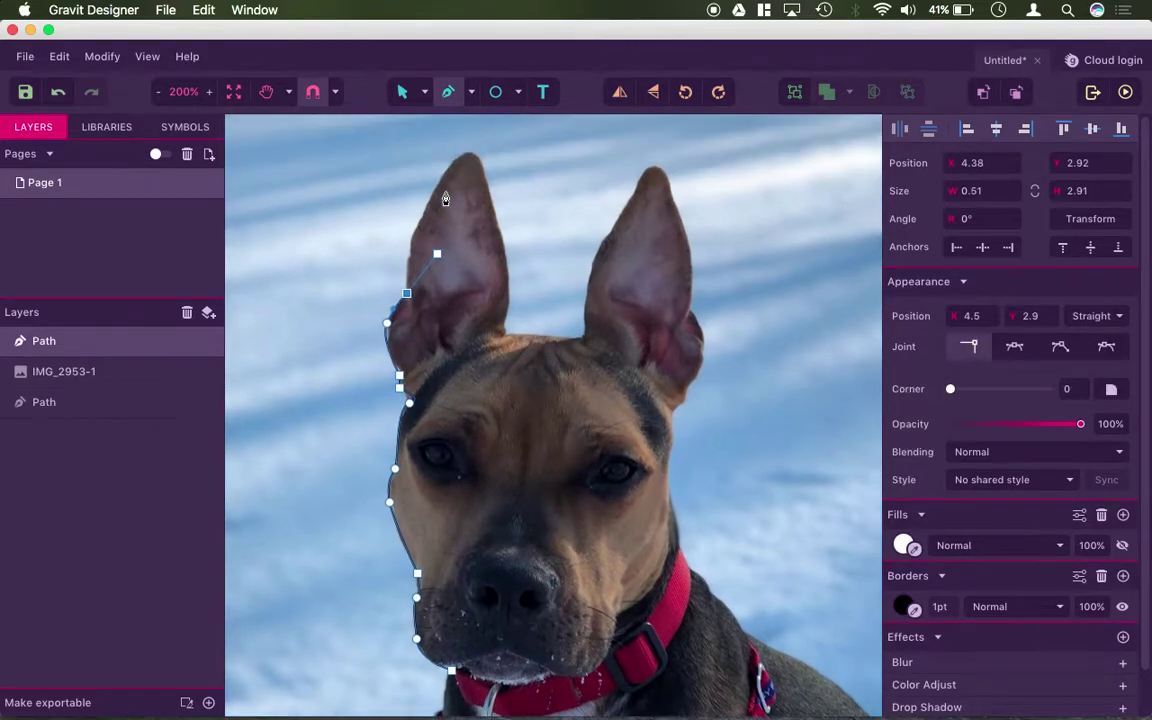
left_click(457, 160)
key("super+z")
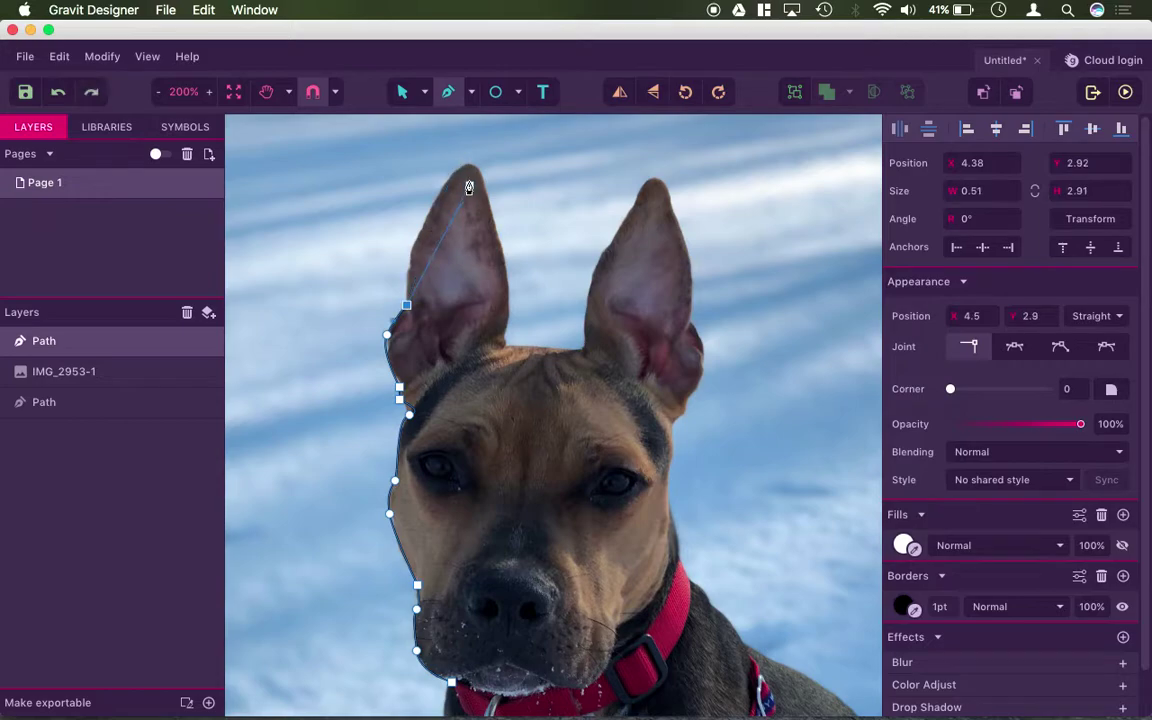
left_click_drag(467, 161, 523, 106)
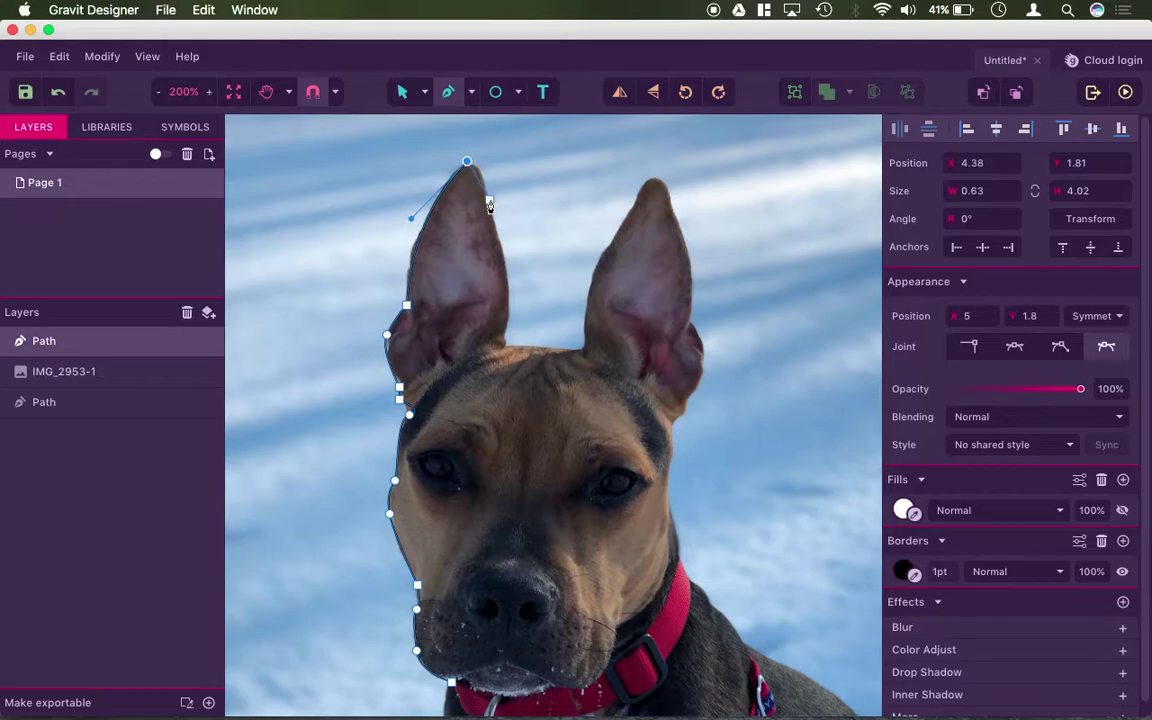
mouse_move(489, 199)
left_mouse_down()
mouse_move(497, 245)
mouse_move(487, 207)
left_mouse_up()
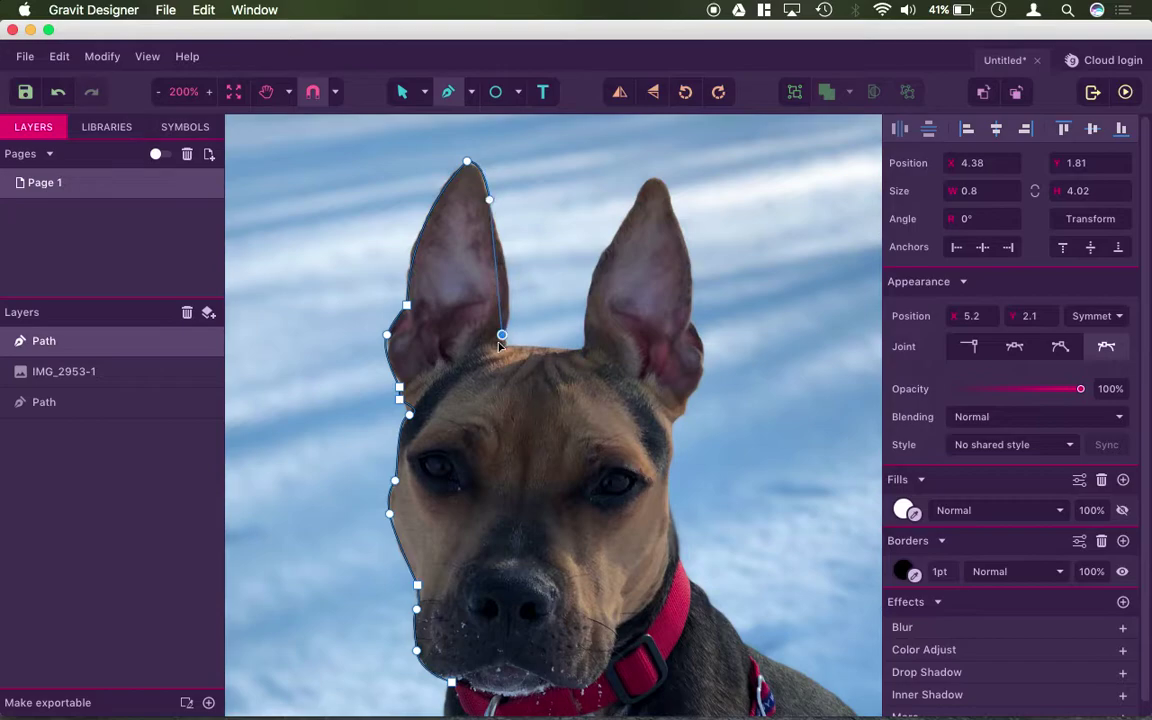
mouse_move(501, 335)
left_mouse_down()
mouse_move(482, 374)
mouse_move(503, 341)
left_mouse_up()
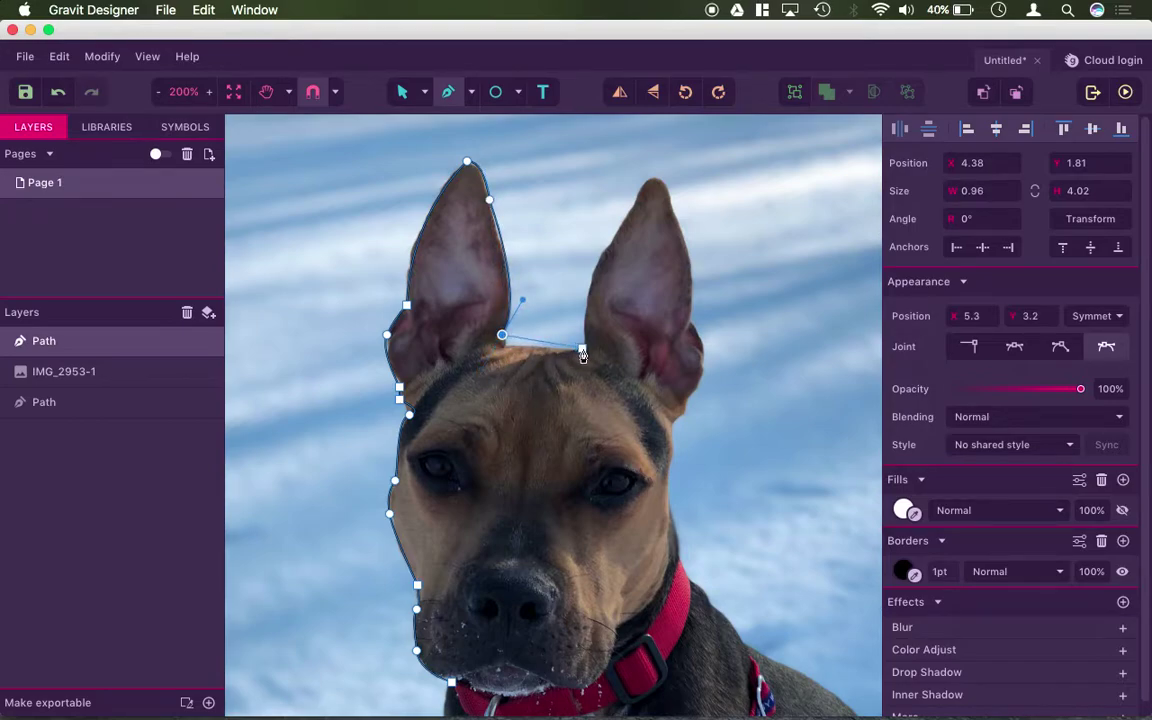
Continue the Pen path across the top of the dog's head and up the right ear's inner edge, curving over its tip
left_click_drag(582, 348, 675, 348)
left_click(582, 348)
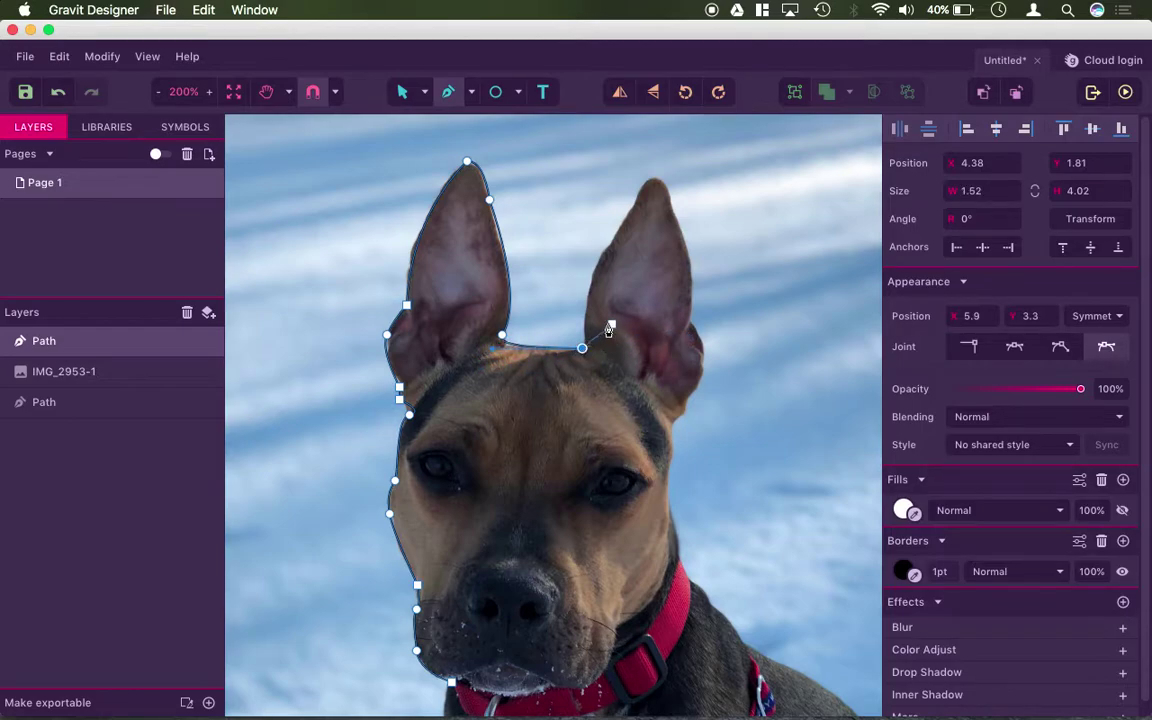
left_click_drag(606, 253, 692, 253)
left_click(638, 205)
left_click(671, 205)
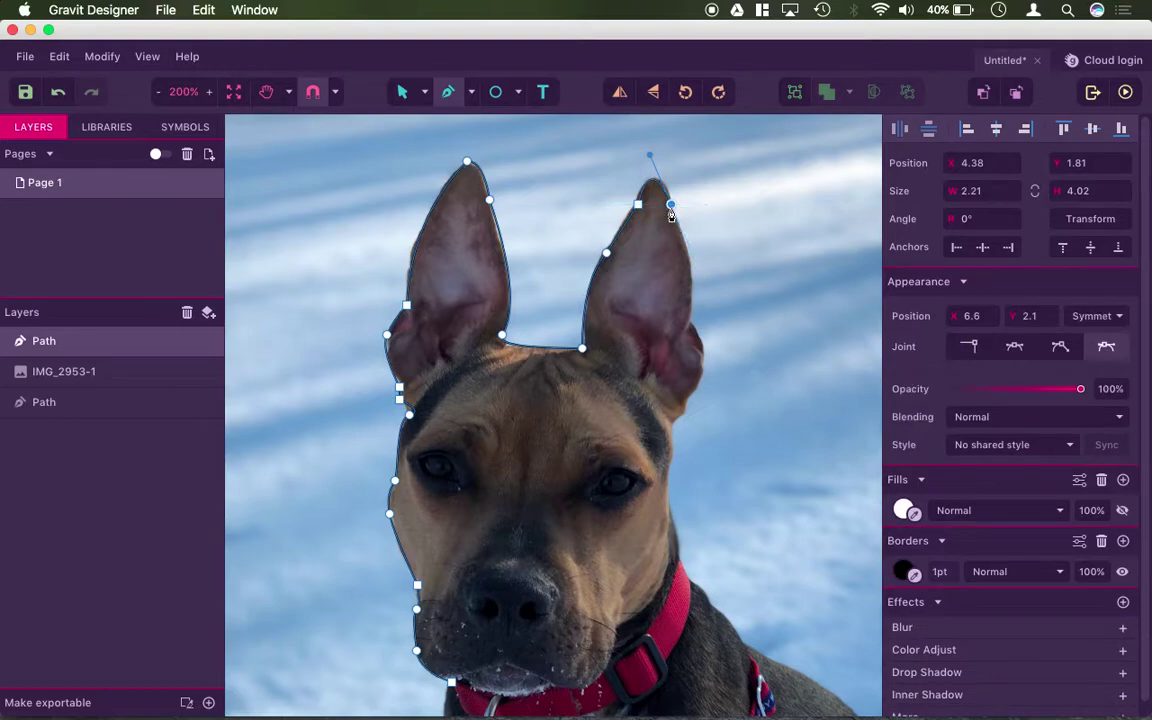
Trace the right ear's outer edge with curved points, down around its lower fold to the base of the ear
left_click_drag(690, 327, 681, 377)
scroll(682, 181, "down", 5)
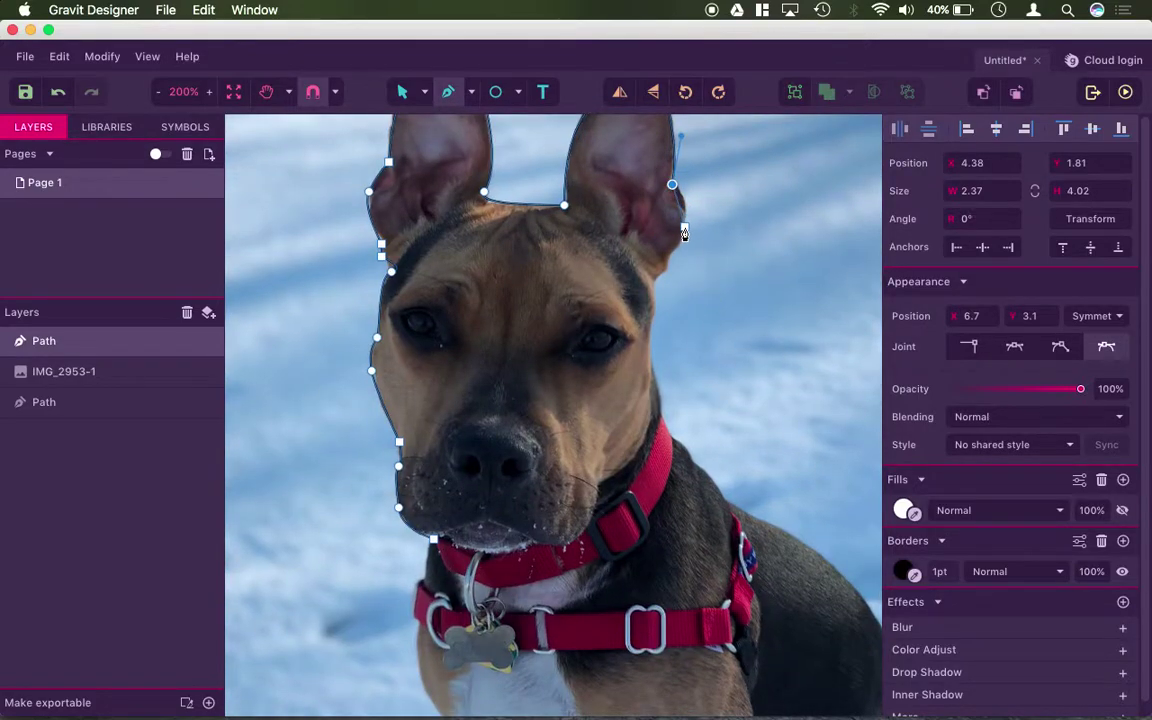
left_click(683, 229)
left_click_drag(682, 239, 672, 261)
left_click(683, 231)
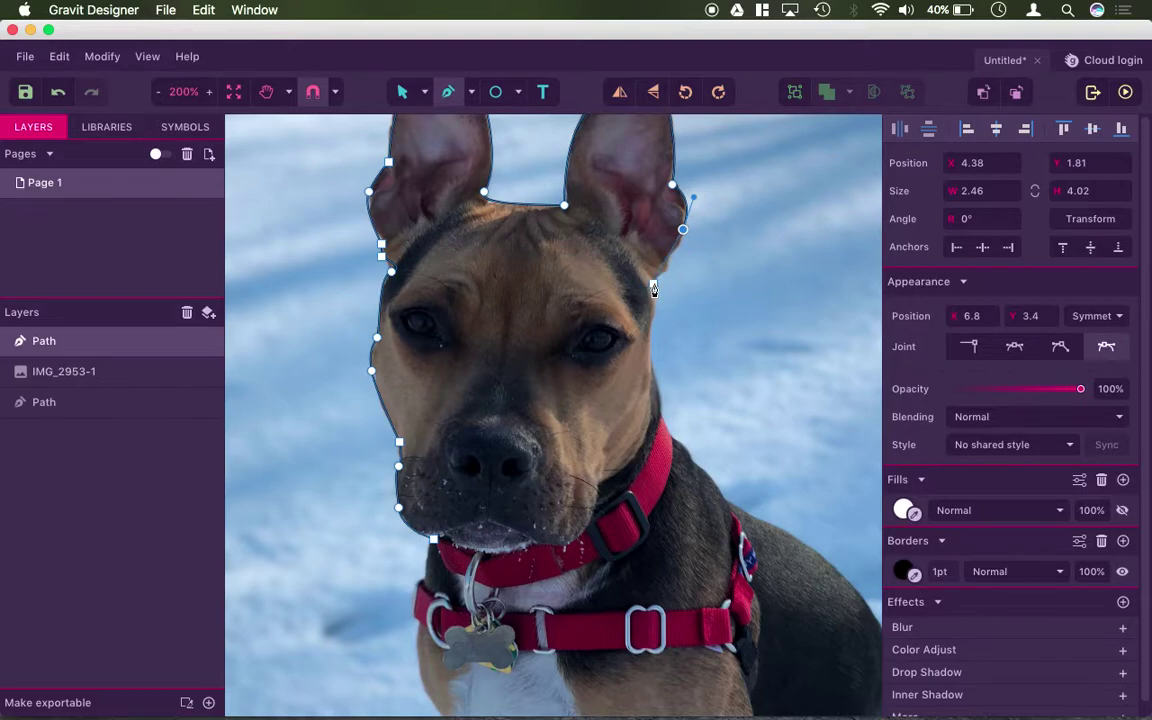
left_click_drag(652, 283, 639, 310)
Continue the path down the right side of the face and along the cheek, ending with a corner point beside the muzzle
left_click(649, 353)
scroll(670, 350, "down", 3)
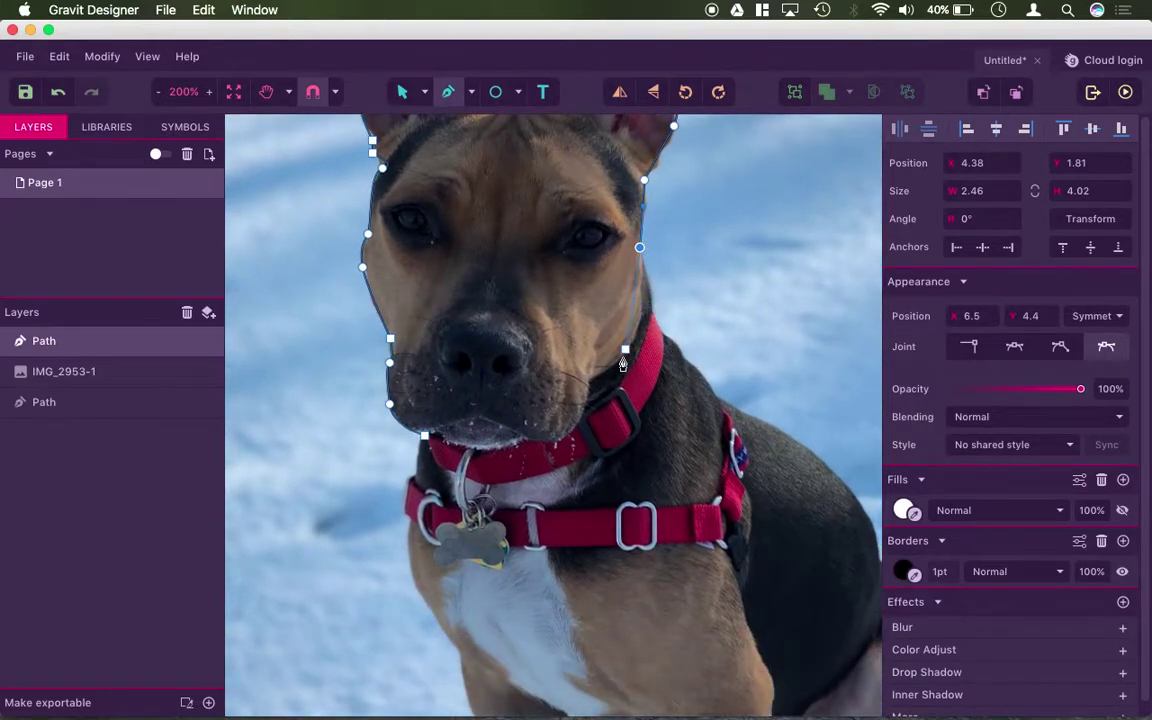
left_click_drag(611, 367, 566, 414)
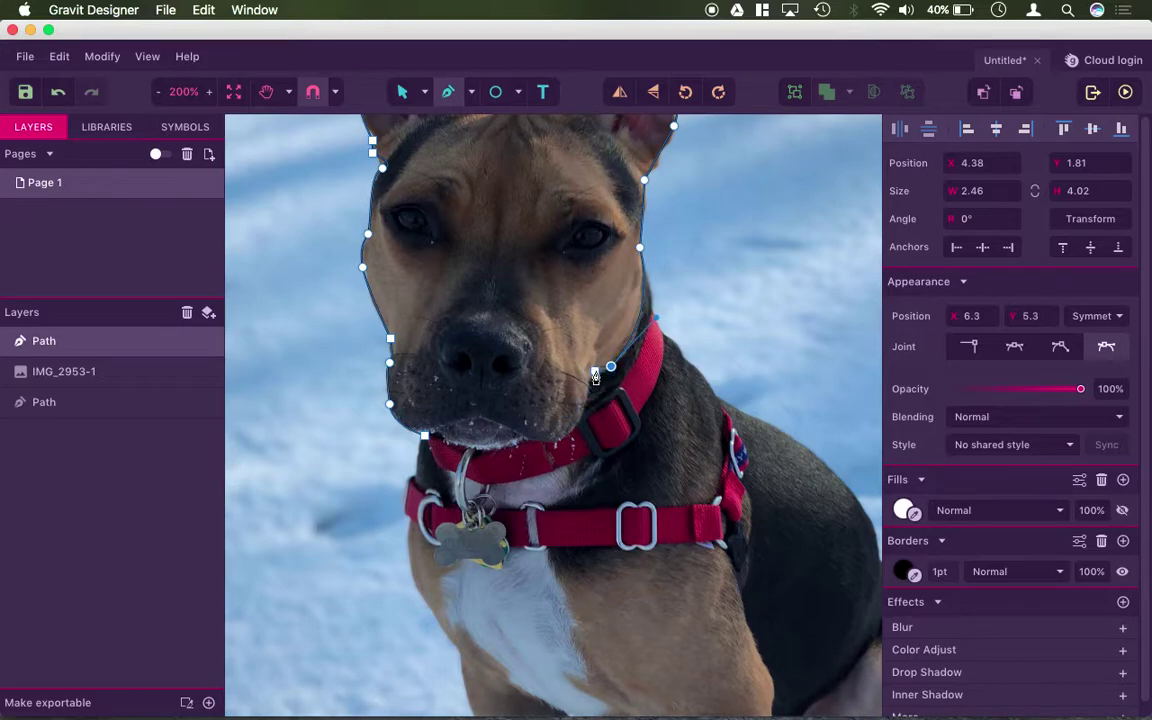
left_click(585, 380)
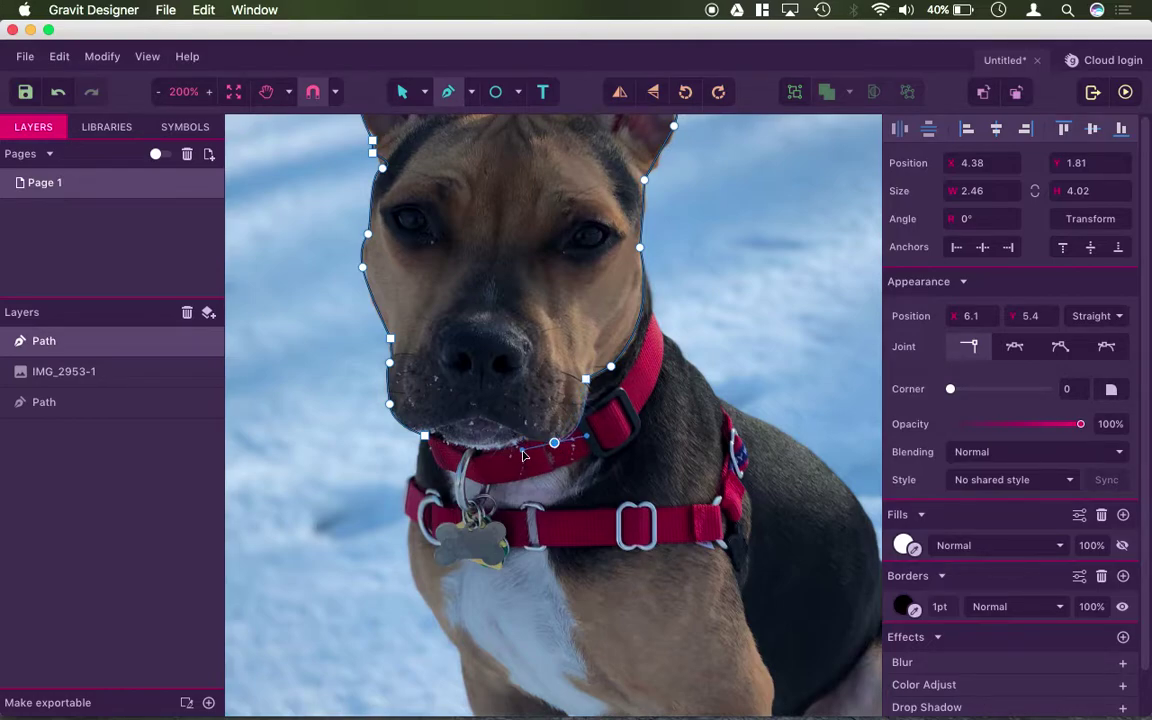
Curve the path around the right side of the muzzle and under the chin, closing it at its starting point
left_click_drag(554, 443, 585, 437)
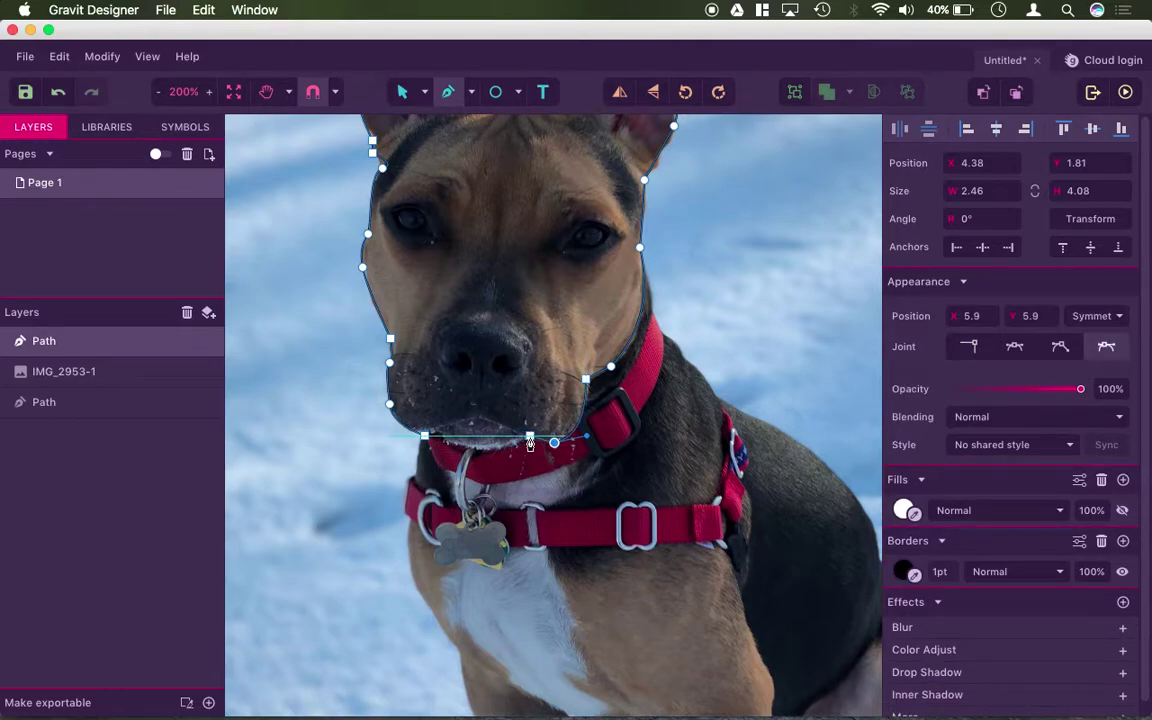
left_click(528, 436)
left_click_drag(425, 436, 373, 406)
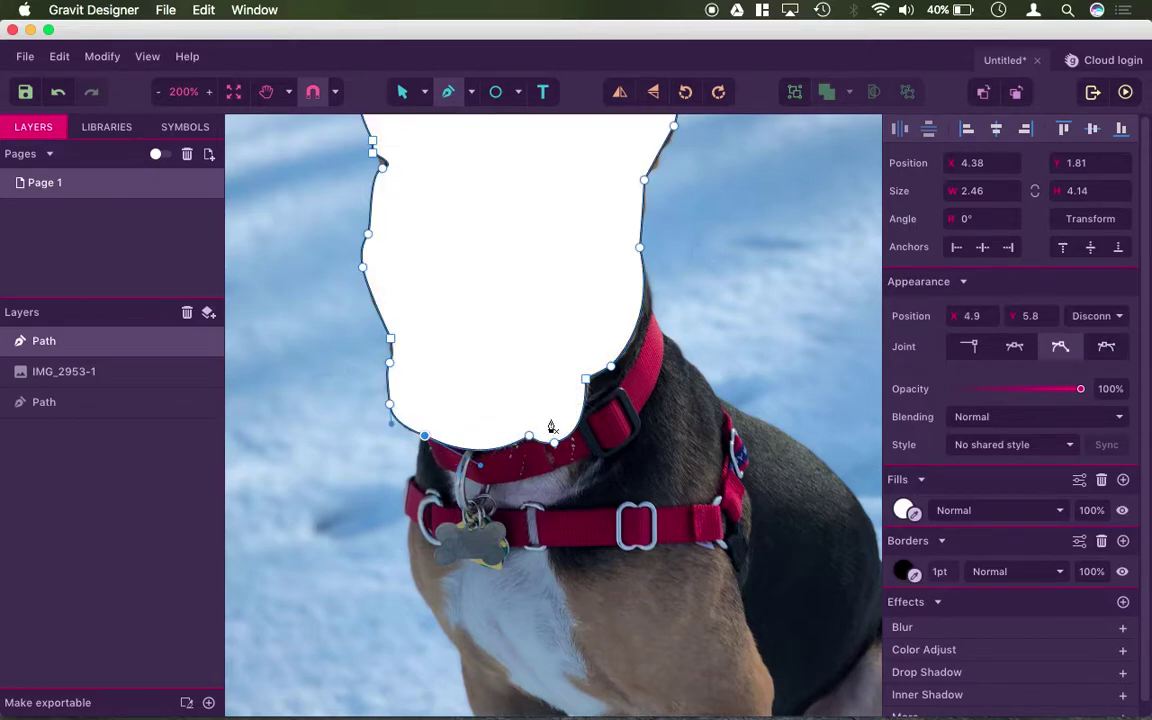
Remove the white fill from the closed path around the dog's head
scroll(668, 283, "up", 1)
scroll(668, 283, "up", 5)
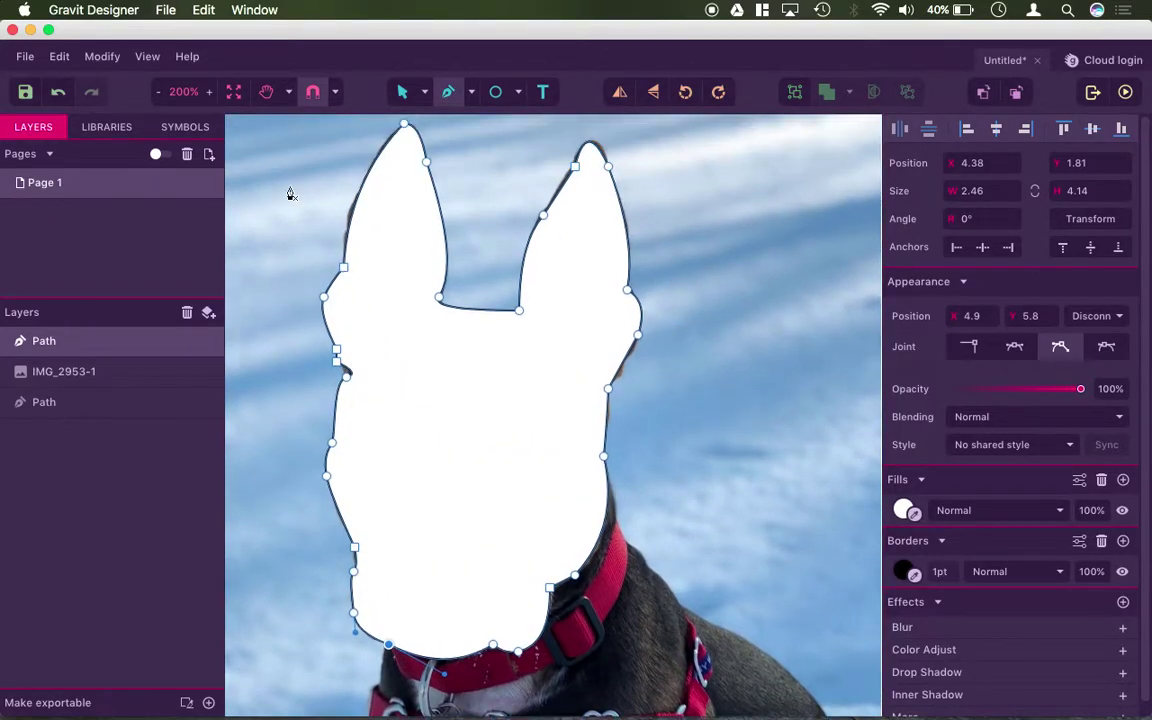
left_click(400, 92)
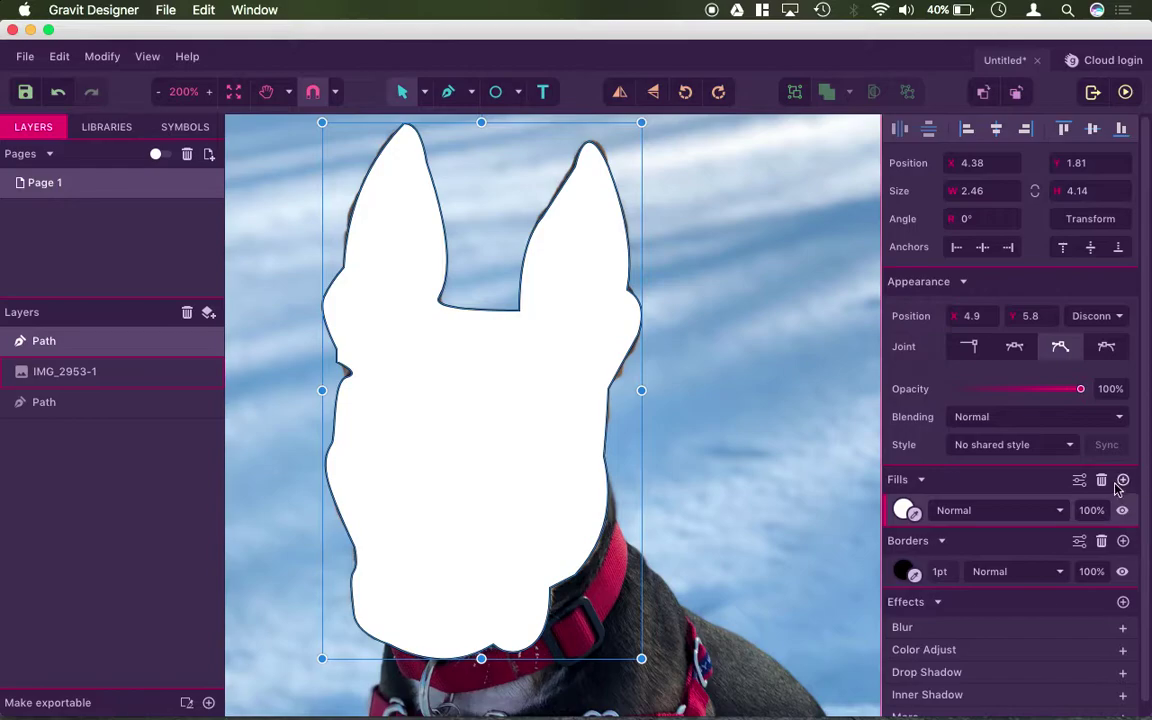
left_click(1102, 481)
Select the photo together with the traced path and apply Mask with Shape, leaving nothing selected
left_click(706, 394)
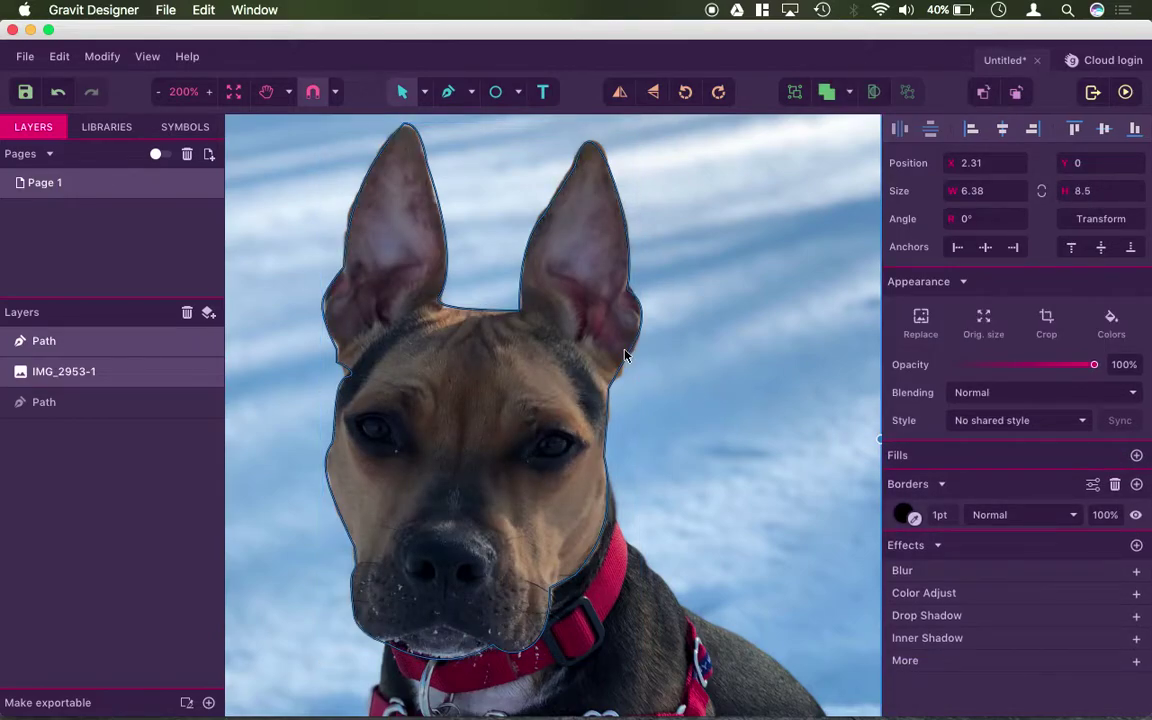
scroll(624, 355, "down", 3)
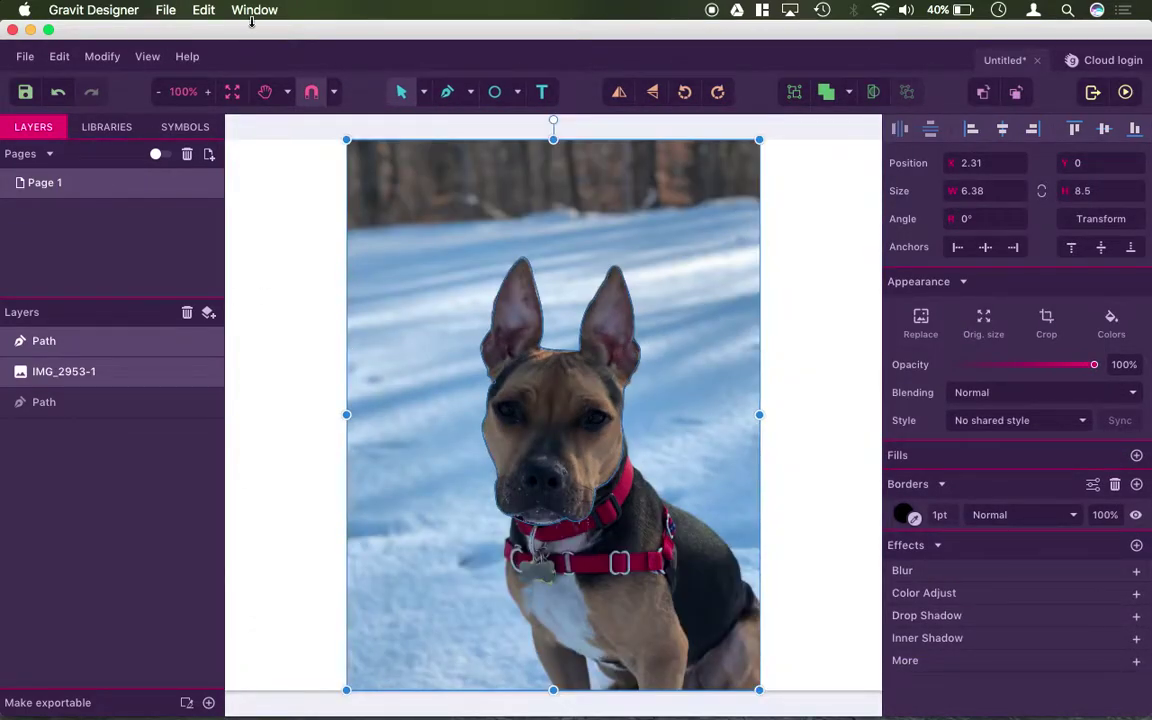
left_click(103, 56)
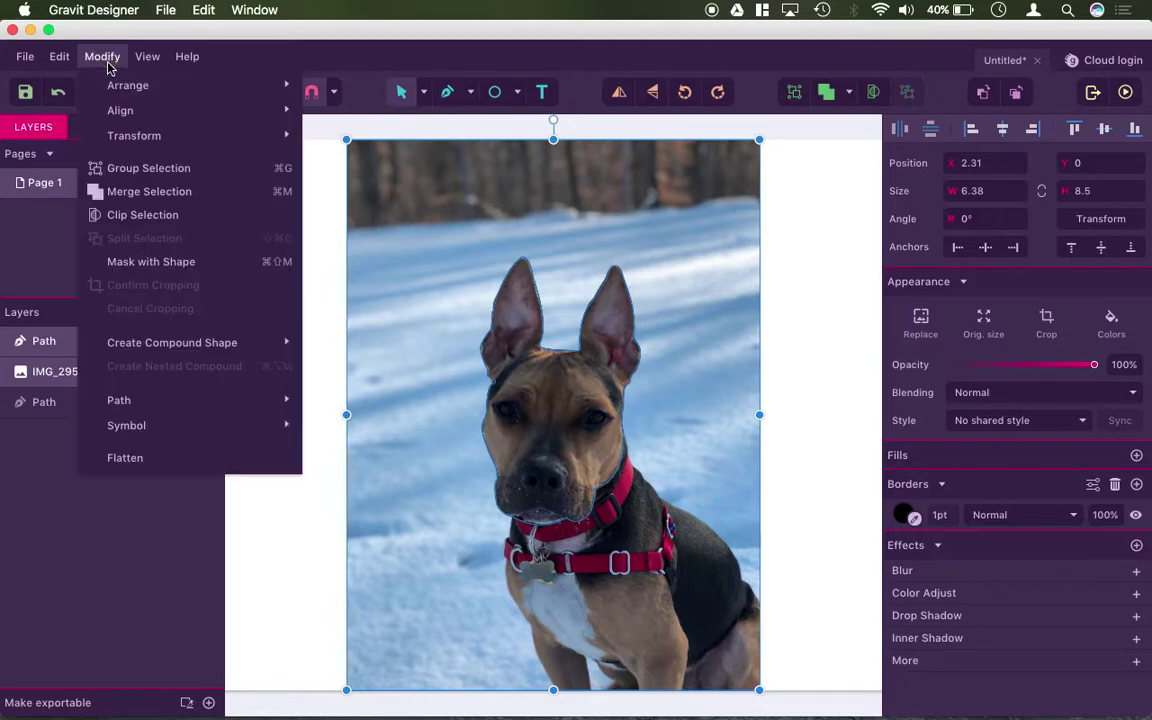
left_click(168, 262)
left_click(615, 535)
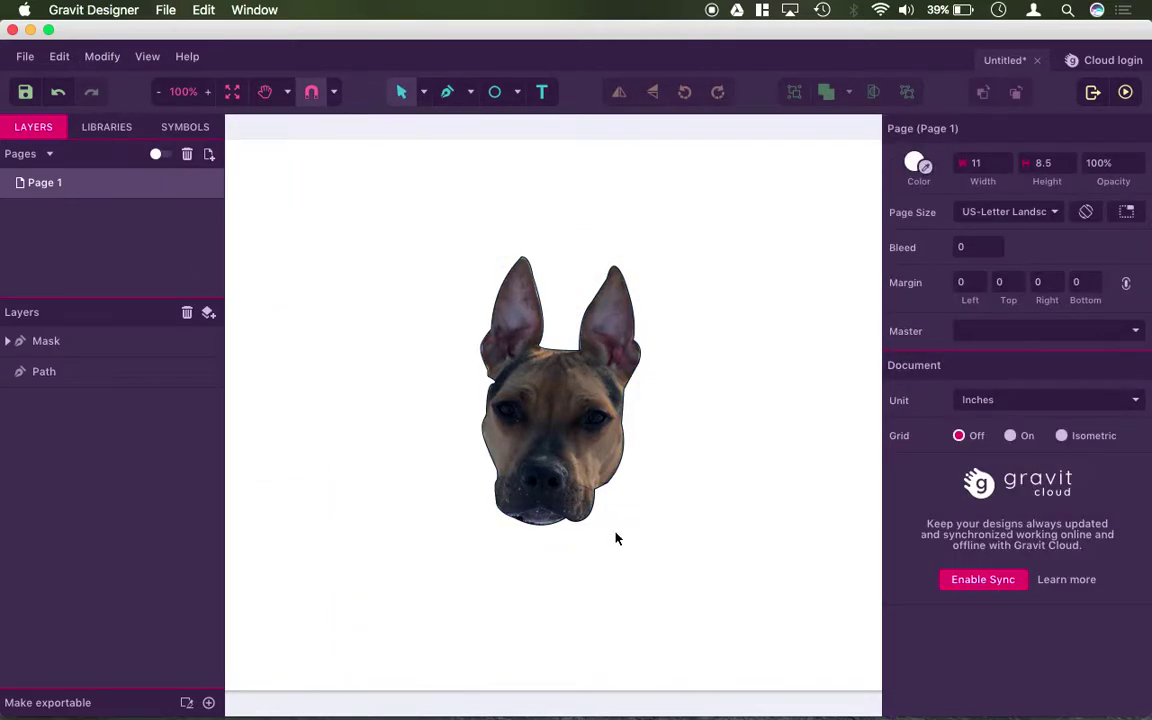
Move the masked dog head slightly higher on the page and remove its border
left_click_drag(563, 463, 580, 413)
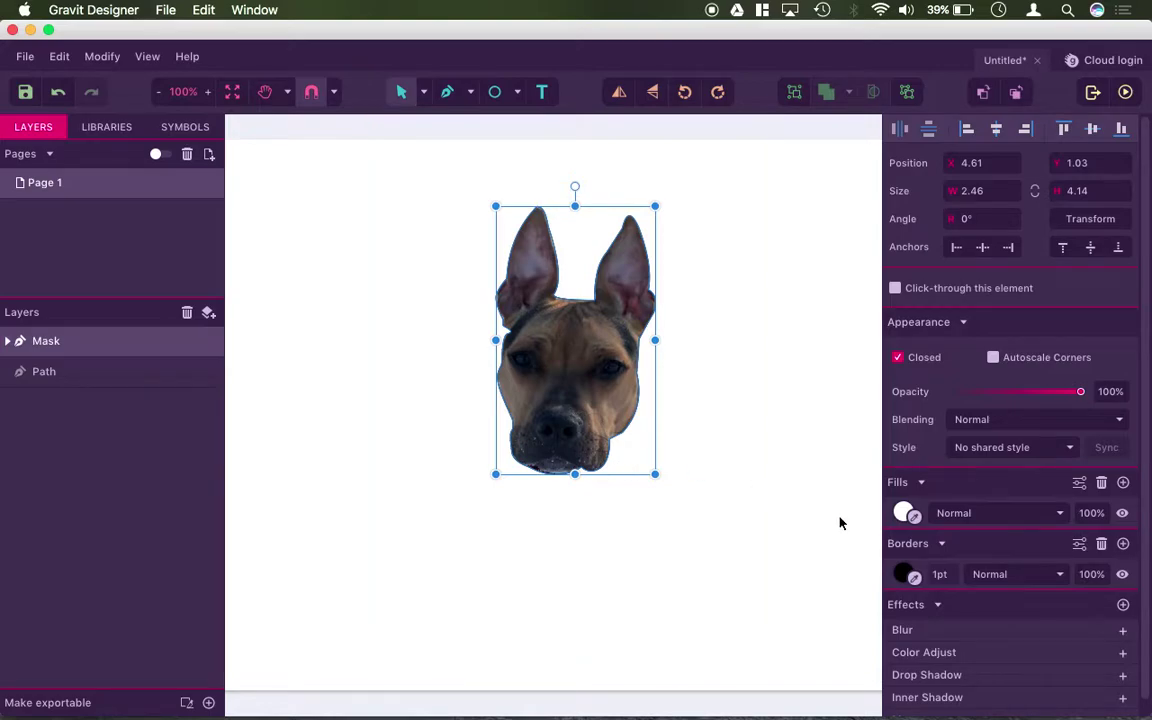
left_click(968, 573)
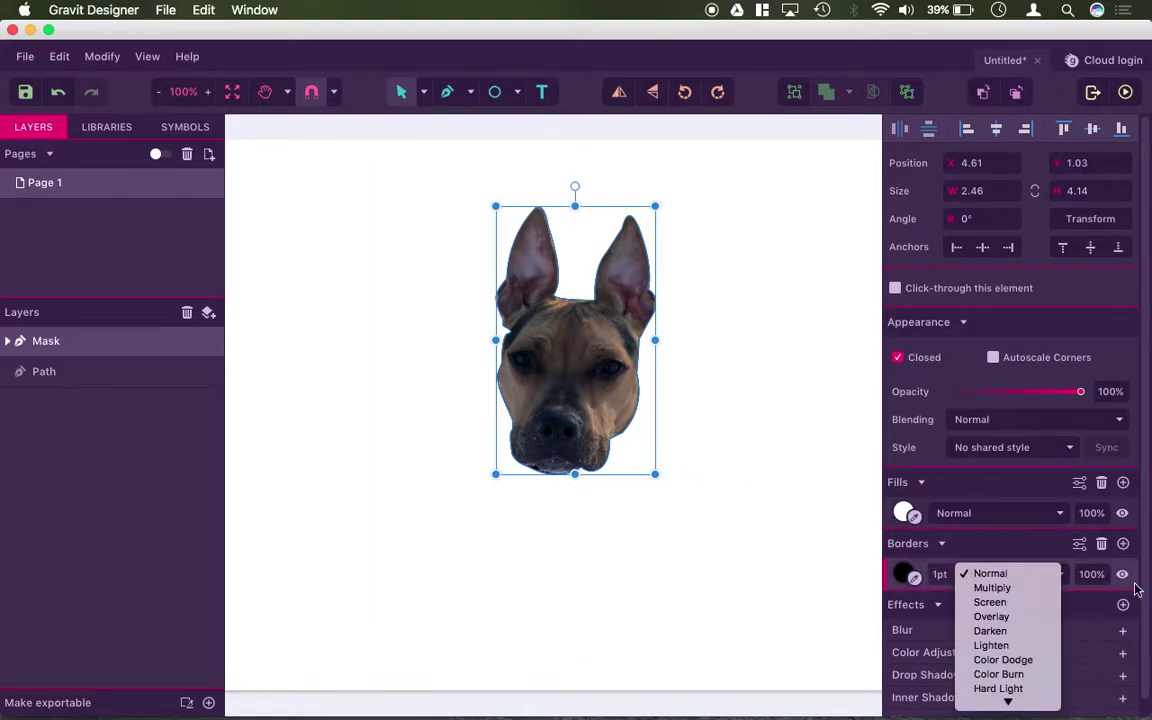
left_click(1104, 546)
left_click(1104, 546)
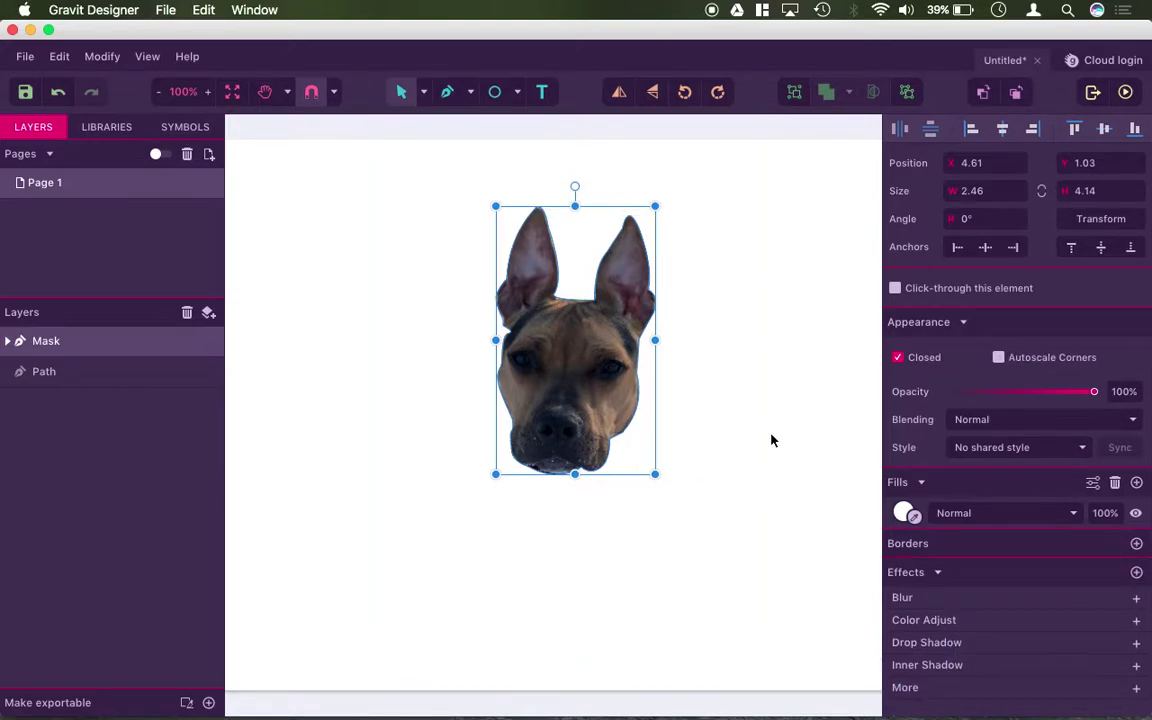
Reposition the masked dog head further up and to the left on the page and deselect it
left_click(660, 403)
left_click_drag(553, 338, 488, 316)
left_click(694, 404)
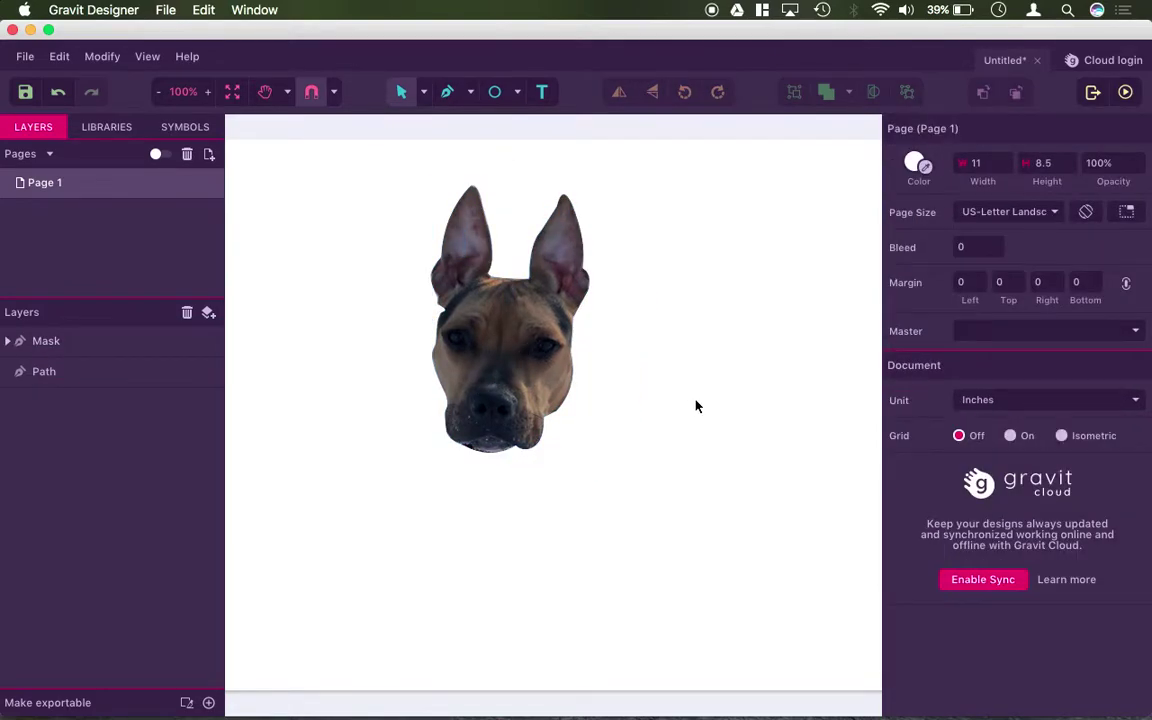